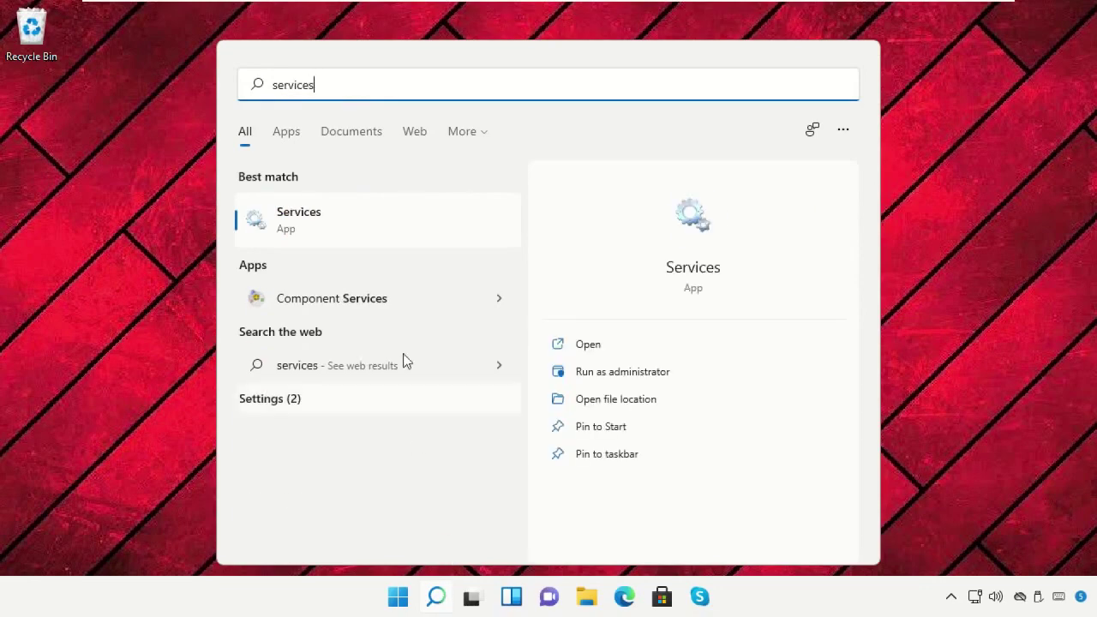
Open the Services app found by the search and restore its window from full screen to a smaller size.
{"action": "left_click", "coordinate": [336, 228]}
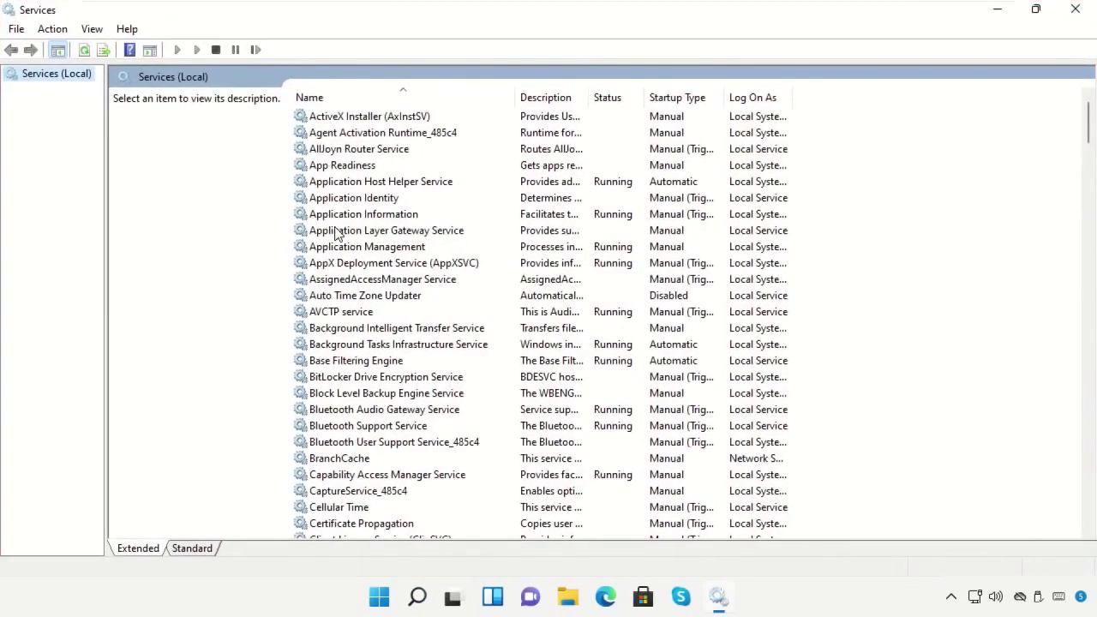
{"action": "left_click", "coordinate": [336, 233]}
{"action": "key", "text": "p"}
{"action": "scroll", "coordinate": [337, 233], "scroll_direction": "down", "scroll_amount": 3}
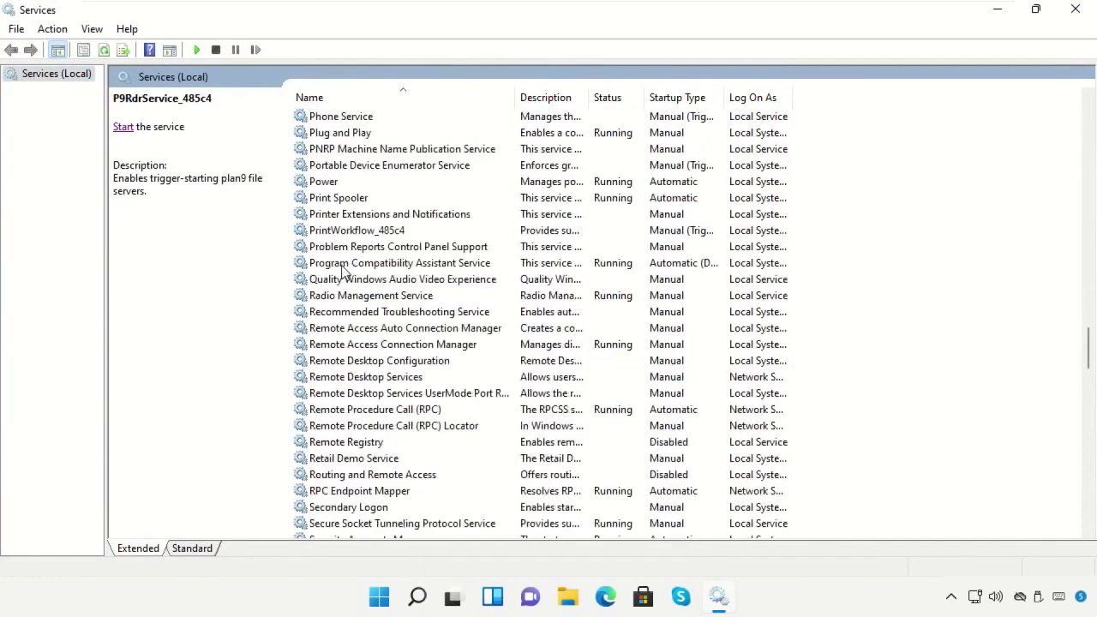
{"action": "left_click", "coordinate": [1037, 11]}
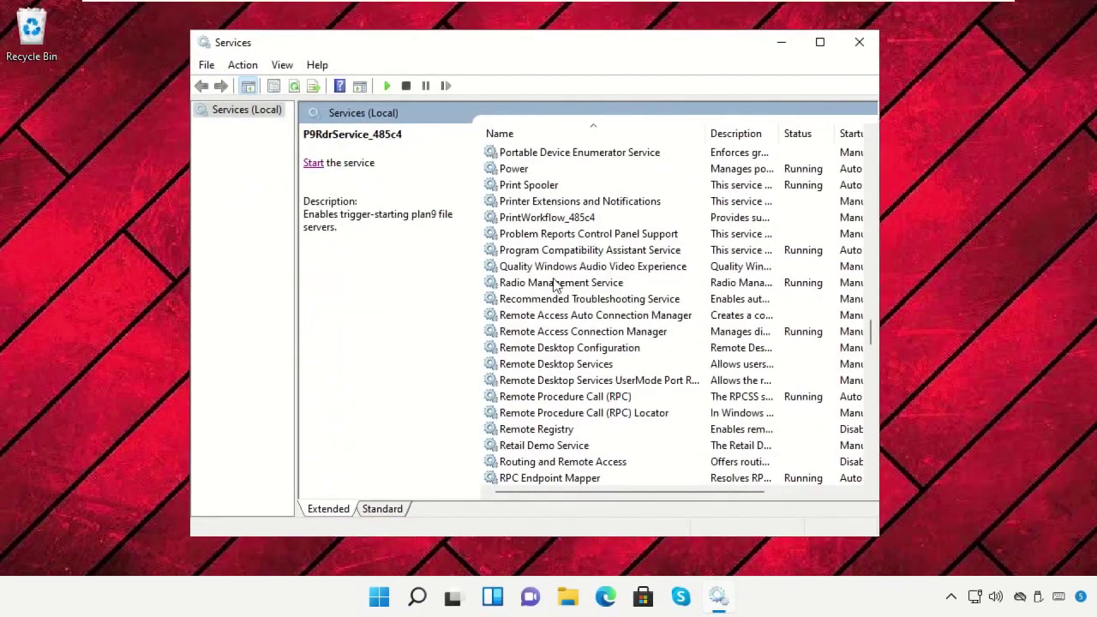
Find the Performance Logs & Alerts service in the list and open its properties.
{"action": "scroll", "coordinate": [553, 285], "scroll_direction": "down", "scroll_amount": 7}
{"action": "scroll", "coordinate": [553, 286], "scroll_direction": "up", "scroll_amount": 11}
{"action": "scroll", "coordinate": [553, 287], "scroll_direction": "down", "scroll_amount": 7}
{"action": "scroll", "coordinate": [553, 294], "scroll_direction": "up", "scroll_amount": 2}
{"action": "scroll", "coordinate": [553, 294], "scroll_direction": "up", "scroll_amount": 4}
{"action": "scroll", "coordinate": [553, 294], "scroll_direction": "up", "scroll_amount": 2}
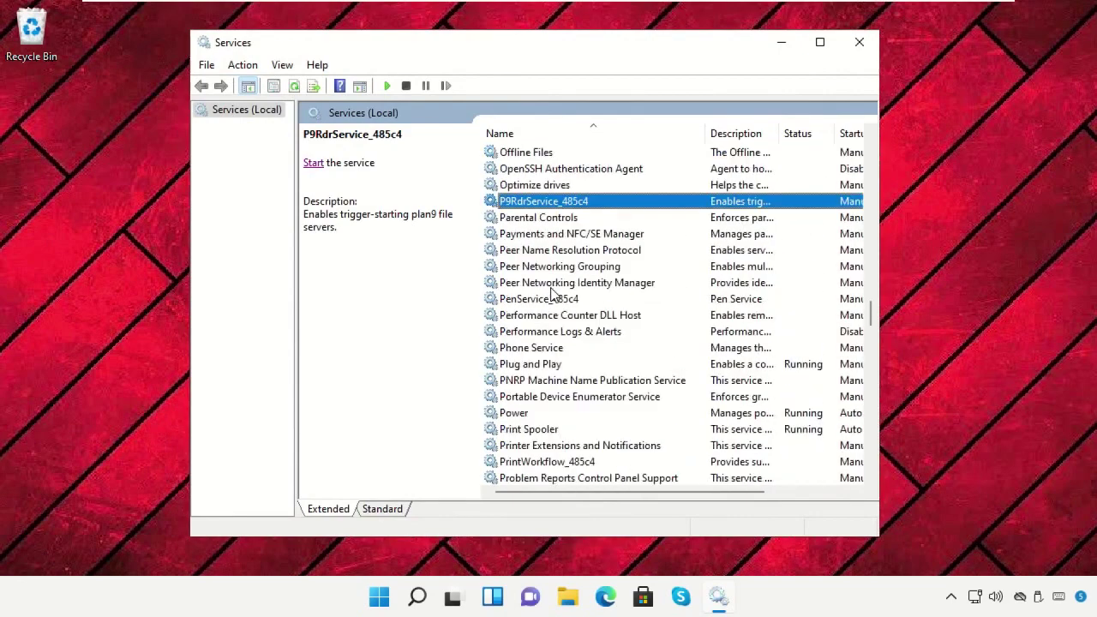
{"action": "left_click", "coordinate": [556, 334]}
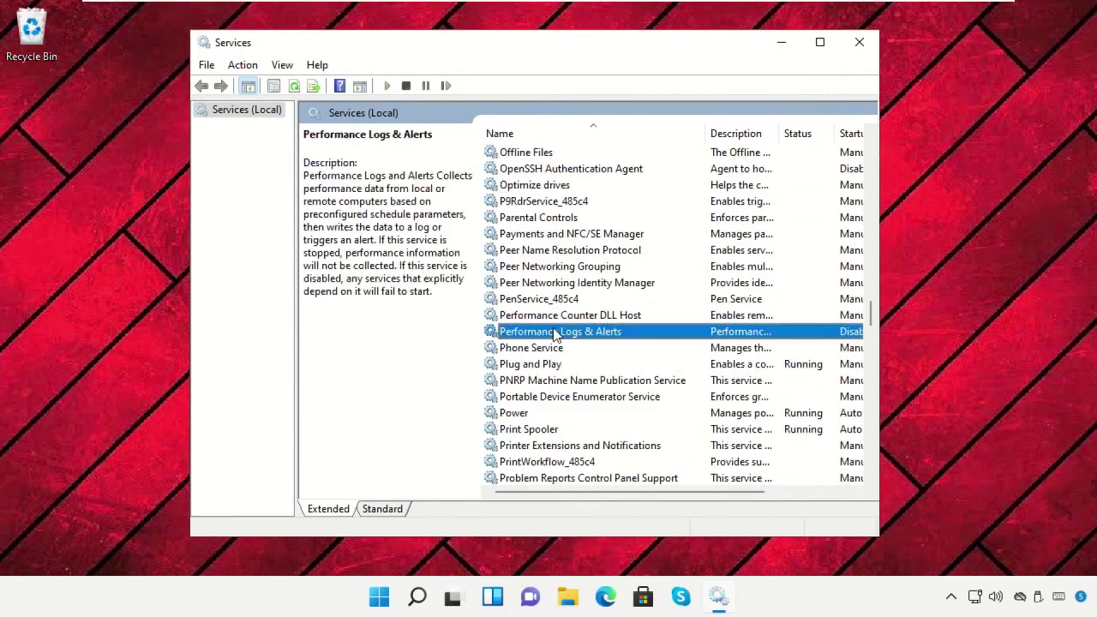
{"action": "right_click", "coordinate": [555, 337]}
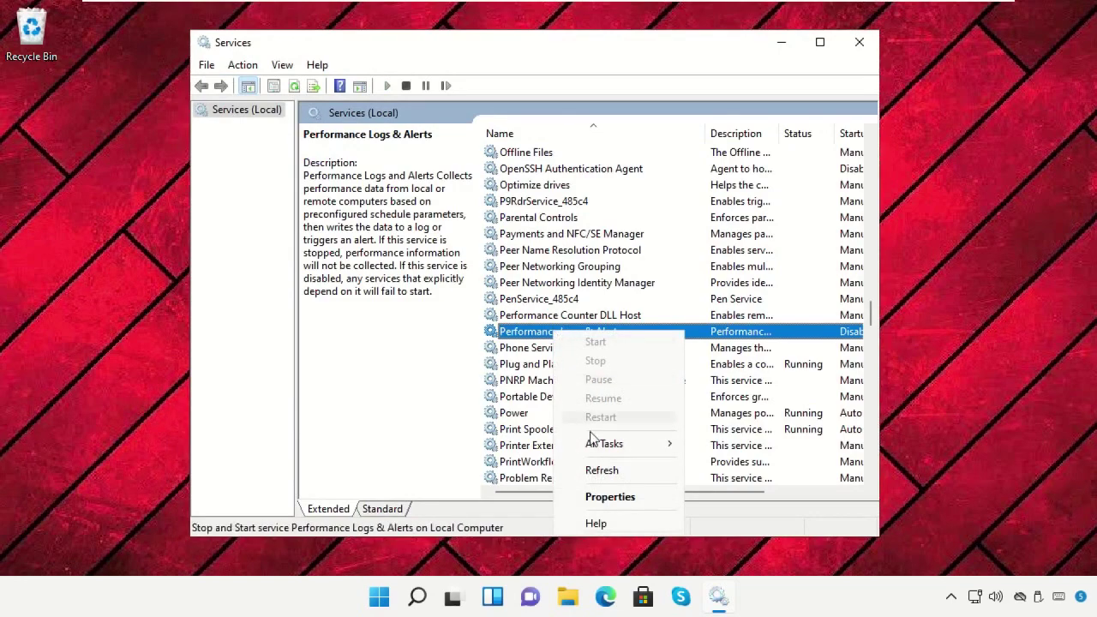
{"action": "left_click", "coordinate": [605, 498]}
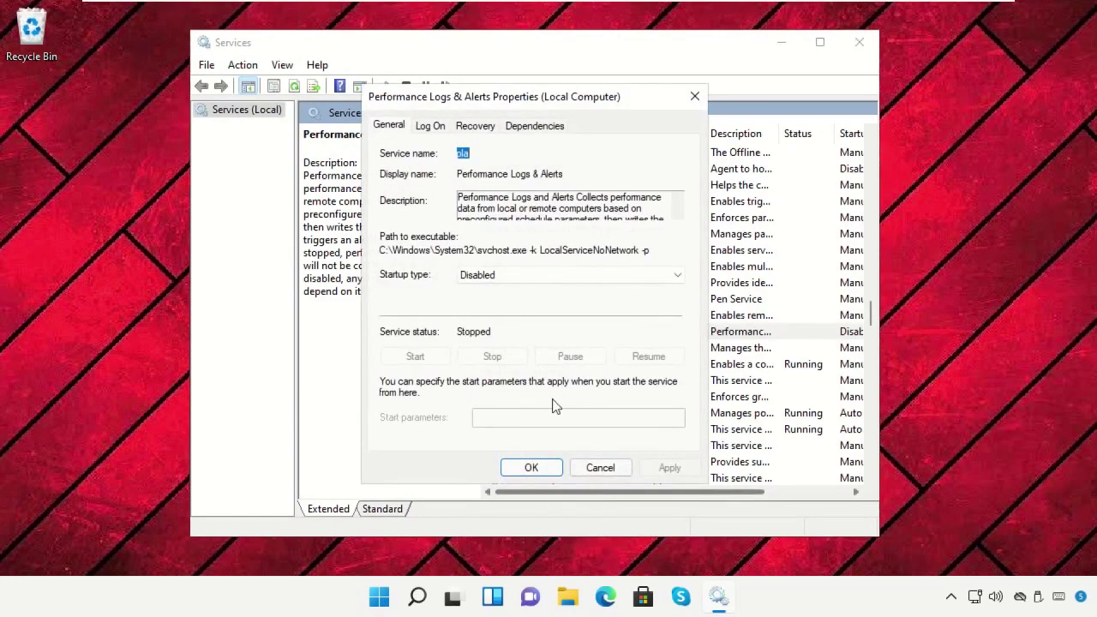
Set the startup type of Performance Logs & Alerts to Automatic and apply the change.
{"action": "left_click", "coordinate": [549, 276]}
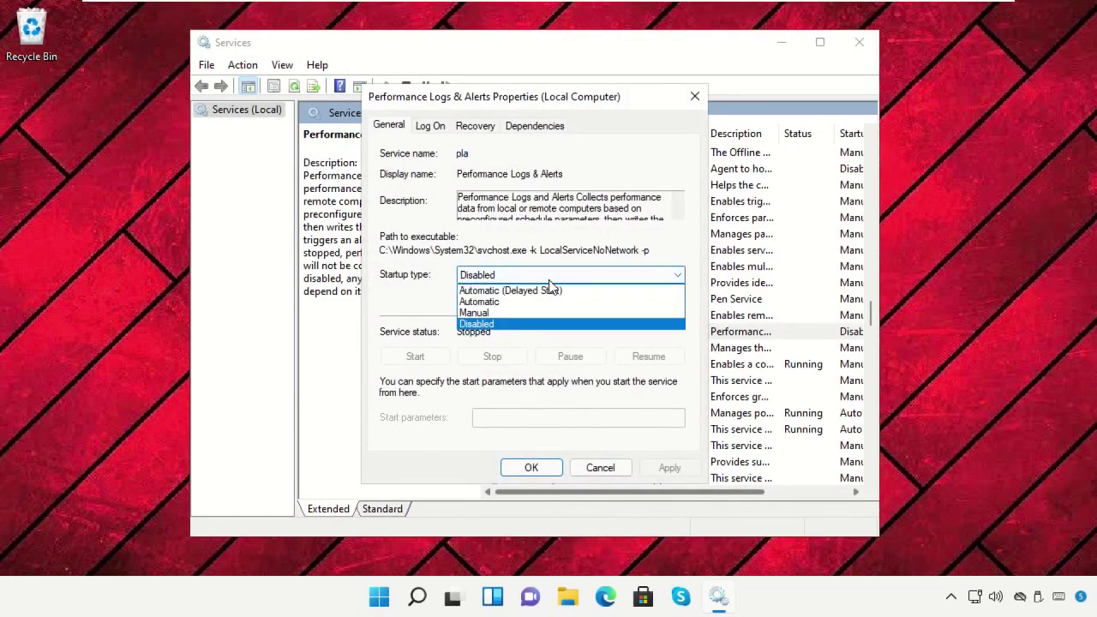
{"action": "left_click", "coordinate": [543, 305]}
{"action": "left_click", "coordinate": [658, 468]}
{"action": "left_click", "coordinate": [531, 468]}
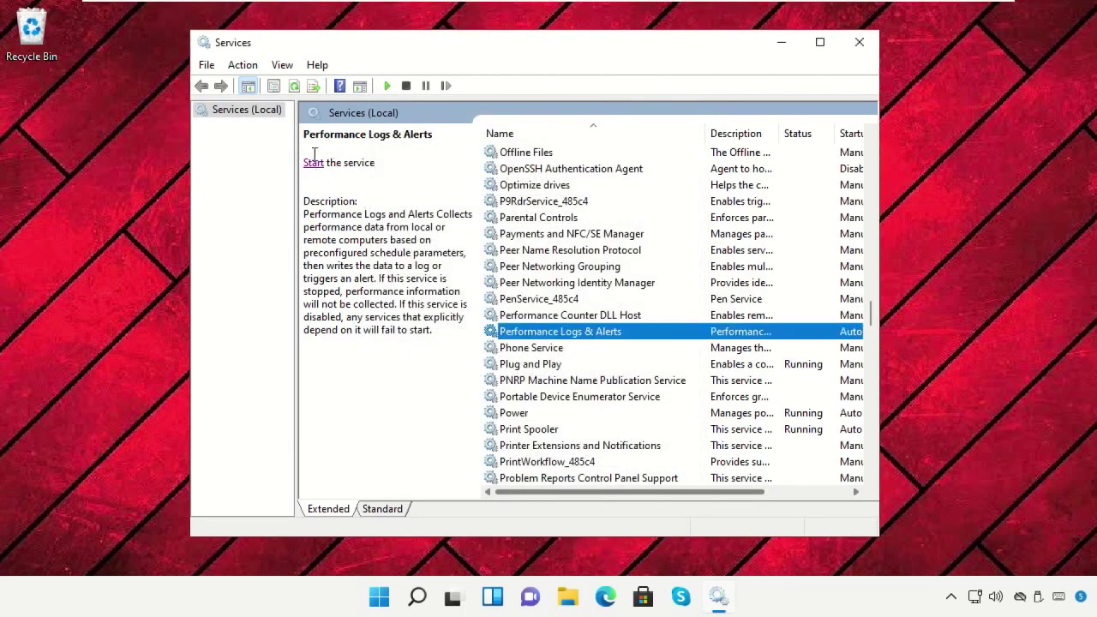
Start the Performance Logs & Alerts service and close the Services window.
{"action": "left_click", "coordinate": [314, 167]}
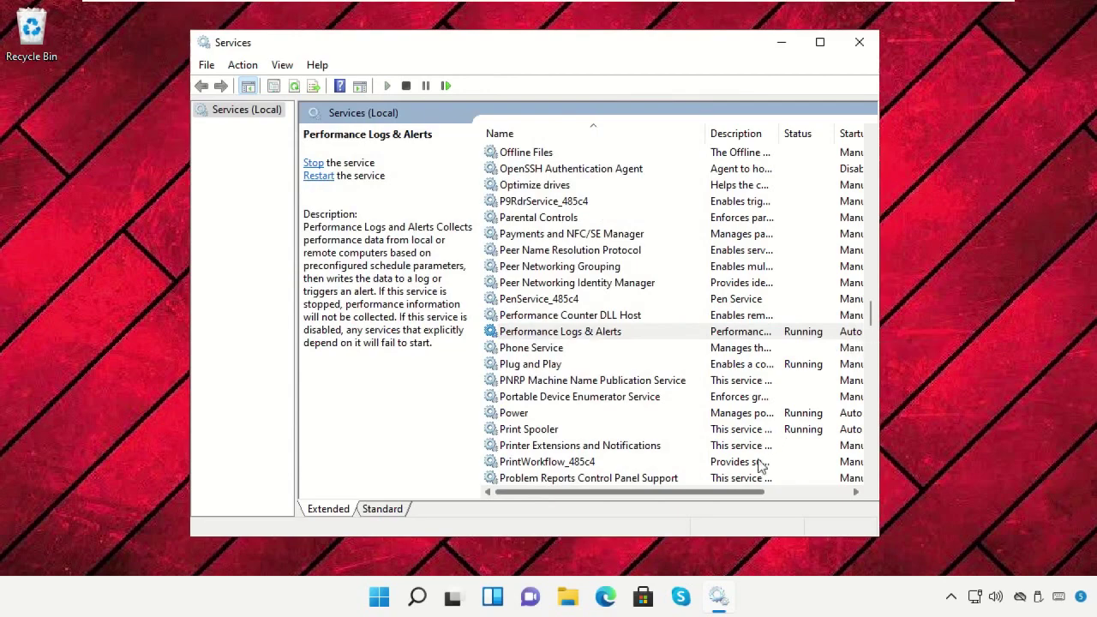
{"action": "left_click", "coordinate": [859, 42]}
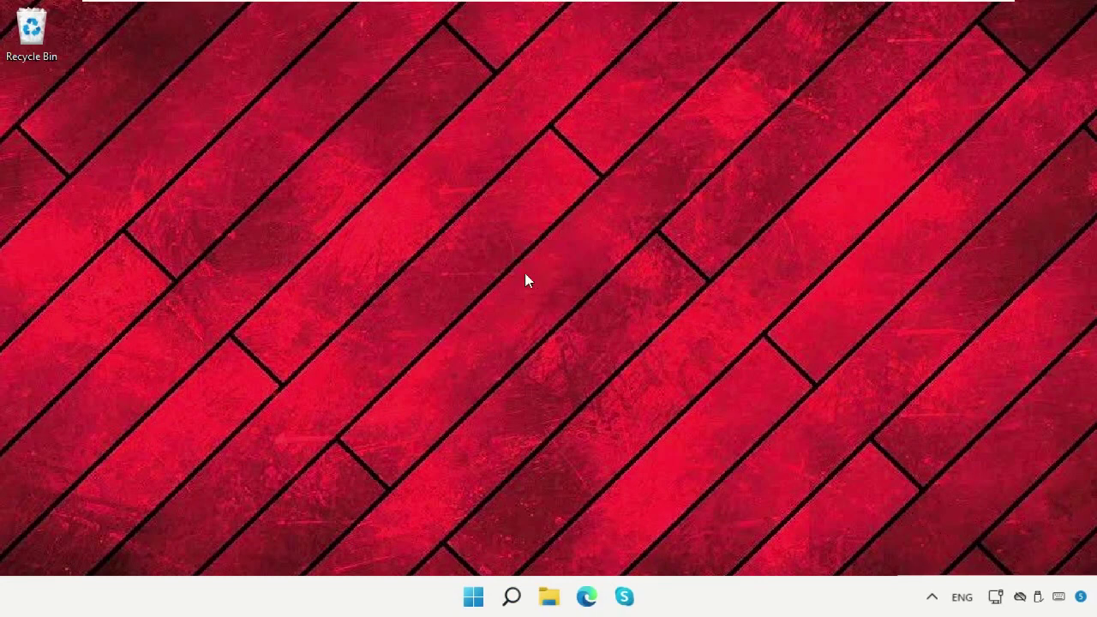
Search Windows for Registry Editor, launch it and allow it to make changes to the device.
{"action": "left_click", "coordinate": [512, 597]}
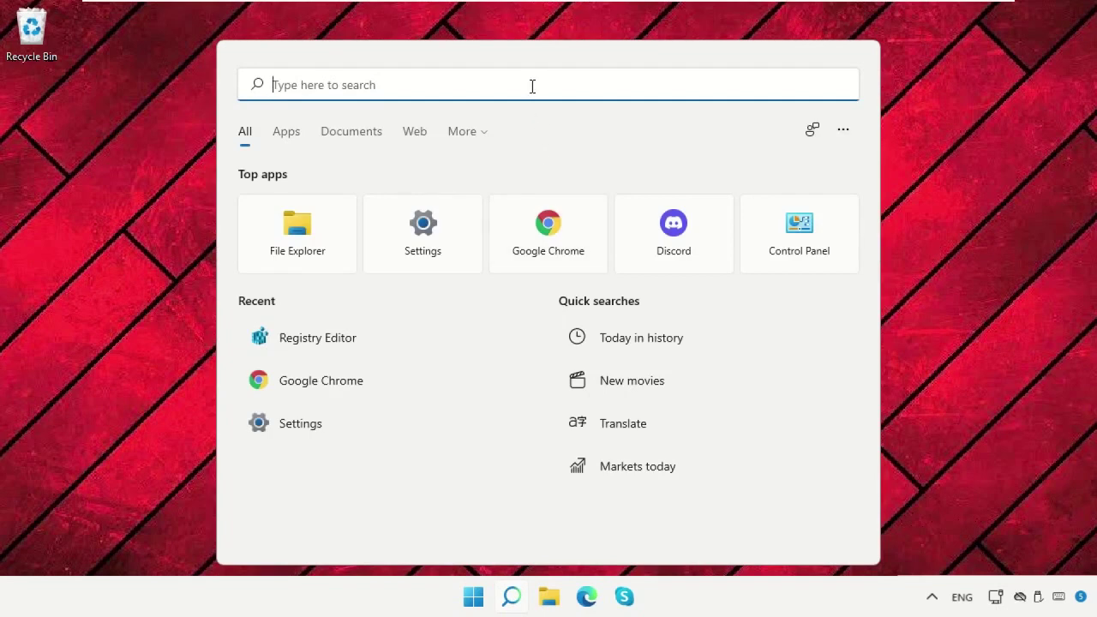
{"action": "type", "text": "Registry Editor"}
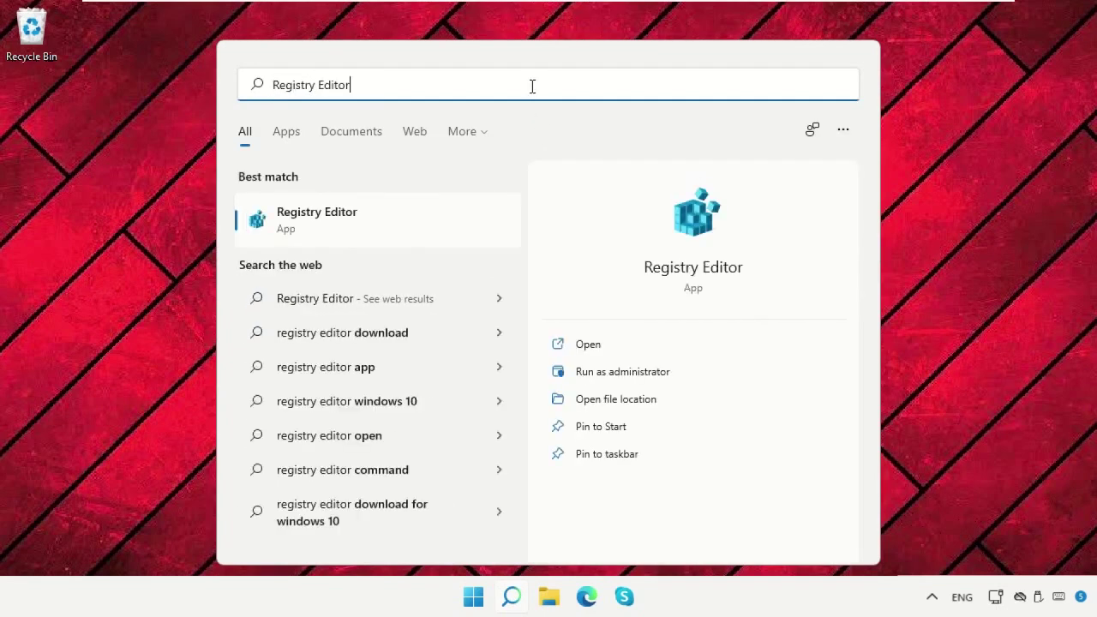
{"action": "left_click", "coordinate": [394, 228]}
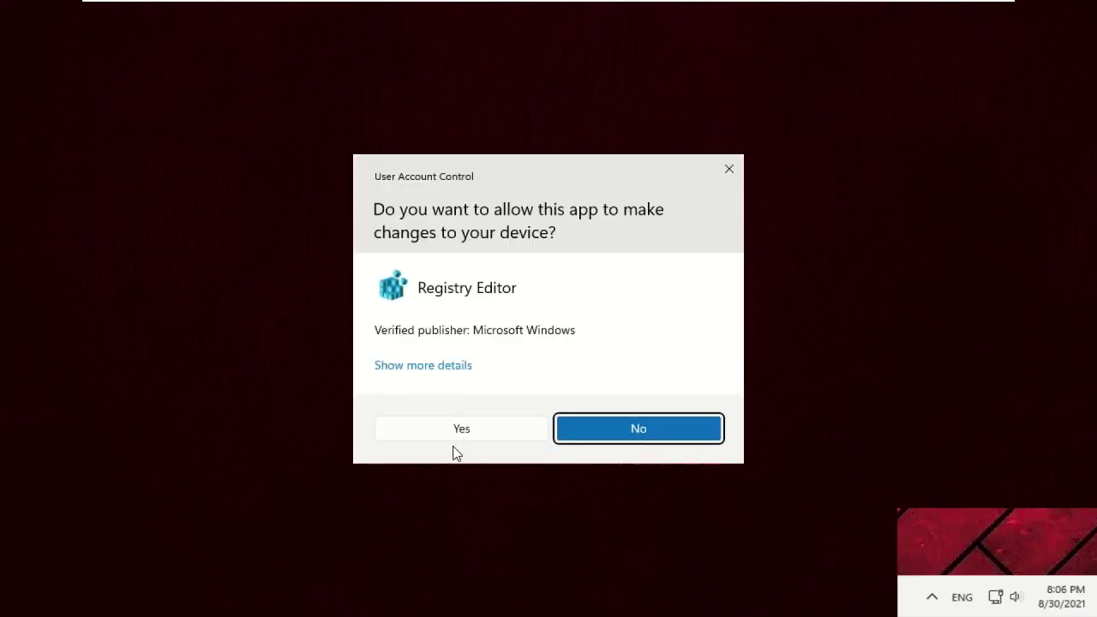
{"action": "left_click", "coordinate": [455, 433]}
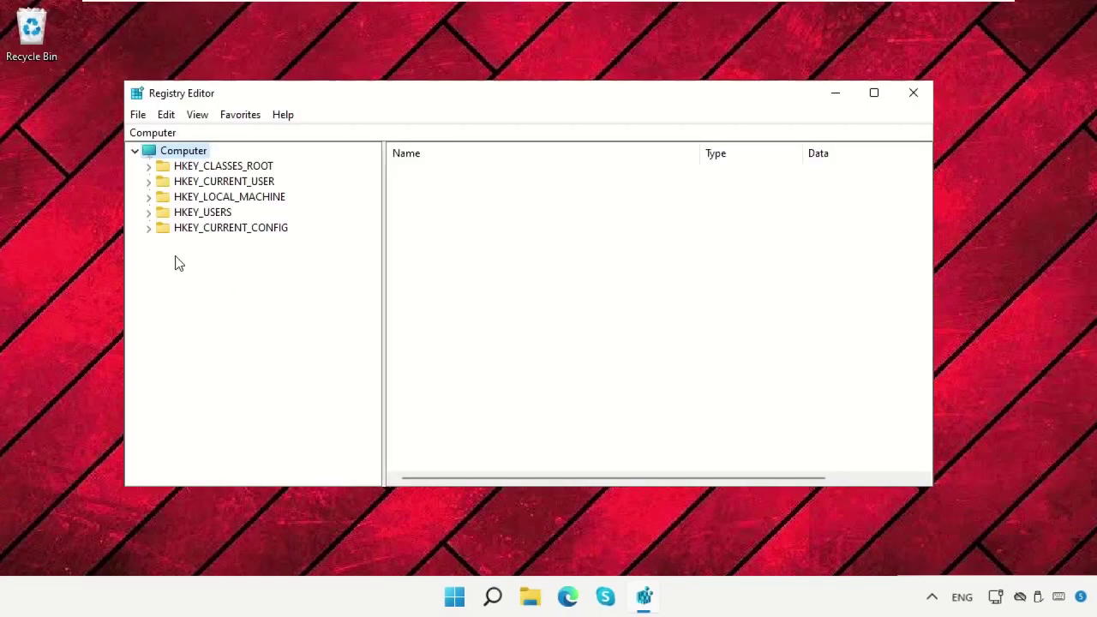
Export the whole registry to the Desktop as a registration file named backup.
{"action": "left_click", "coordinate": [139, 115]}
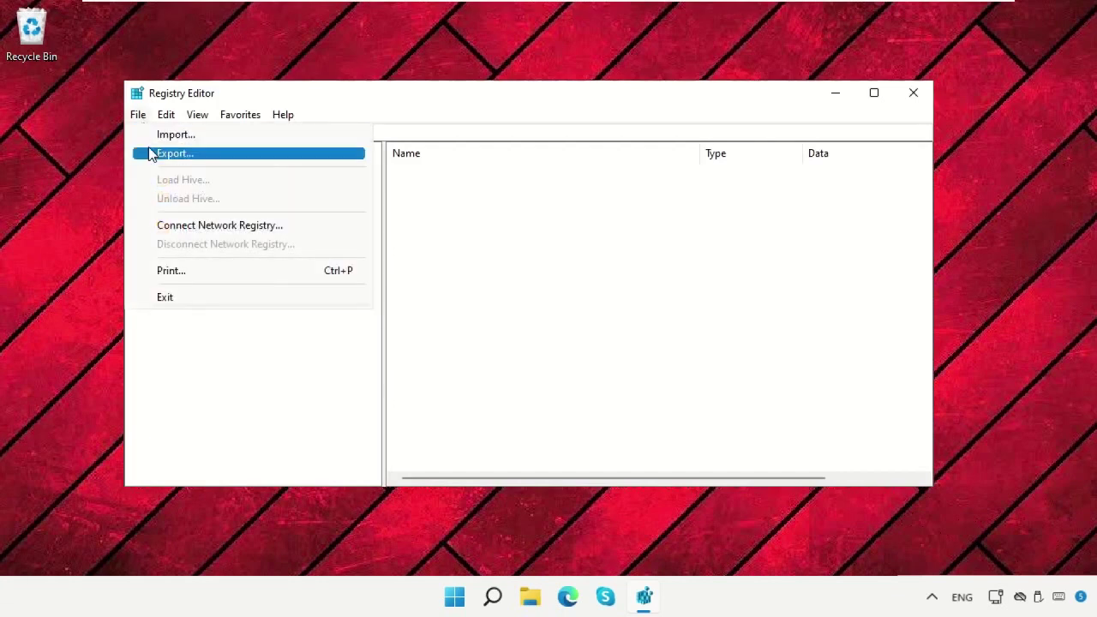
{"action": "left_click", "coordinate": [151, 153]}
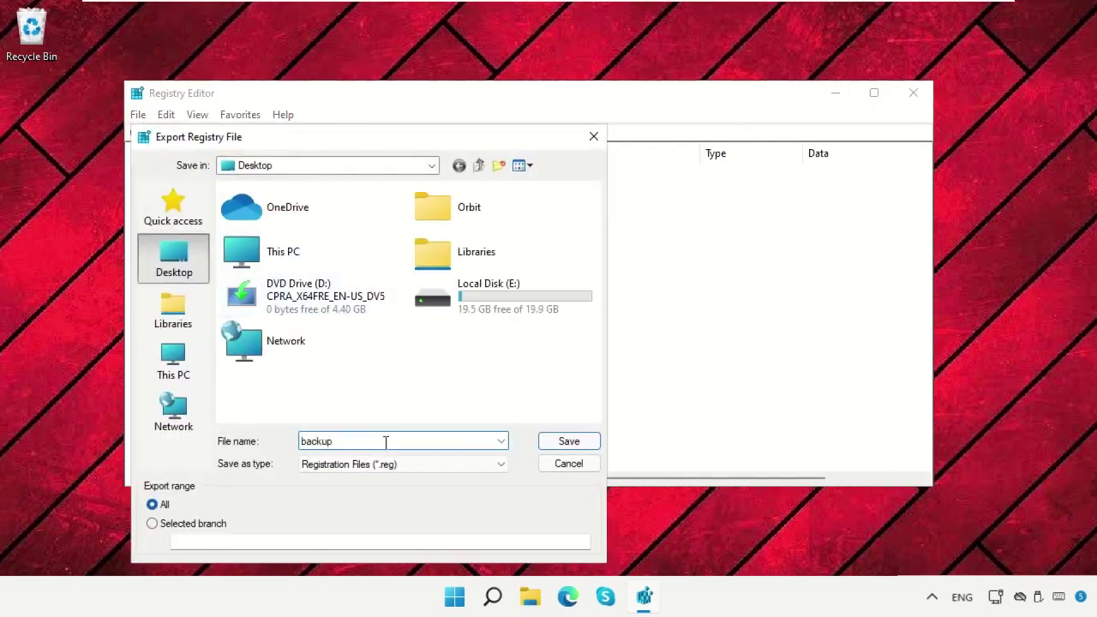
{"action": "left_click", "coordinate": [542, 441]}
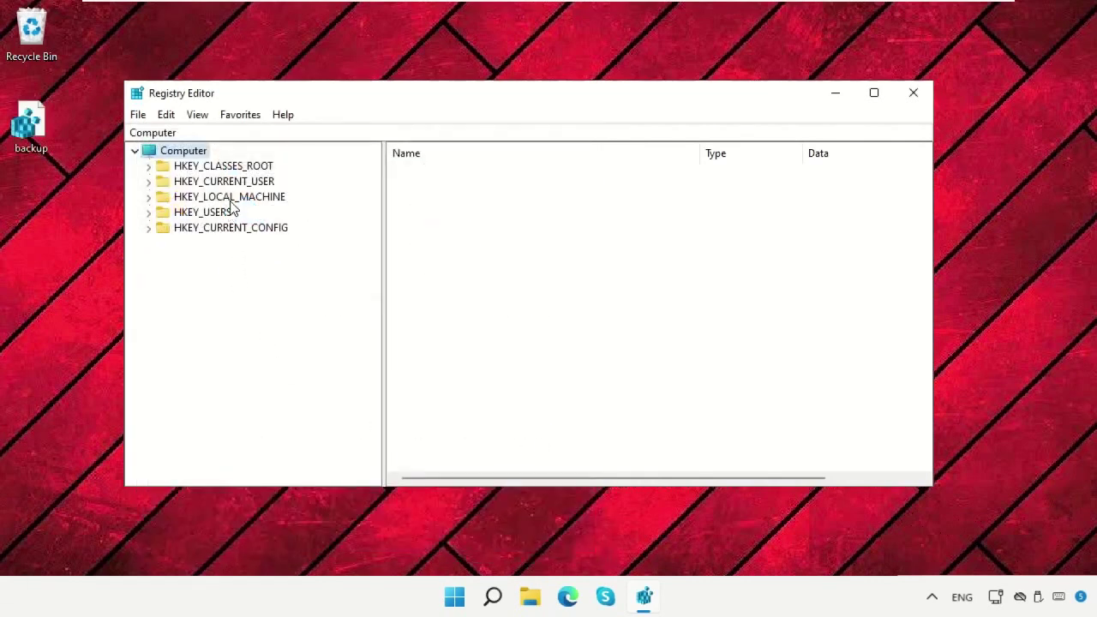
Expand the registry tree down to HKEY_LOCAL_MACHINE\SOFTWARE\Microsoft.
{"action": "left_click", "coordinate": [230, 198]}
{"action": "left_click", "coordinate": [148, 197]}
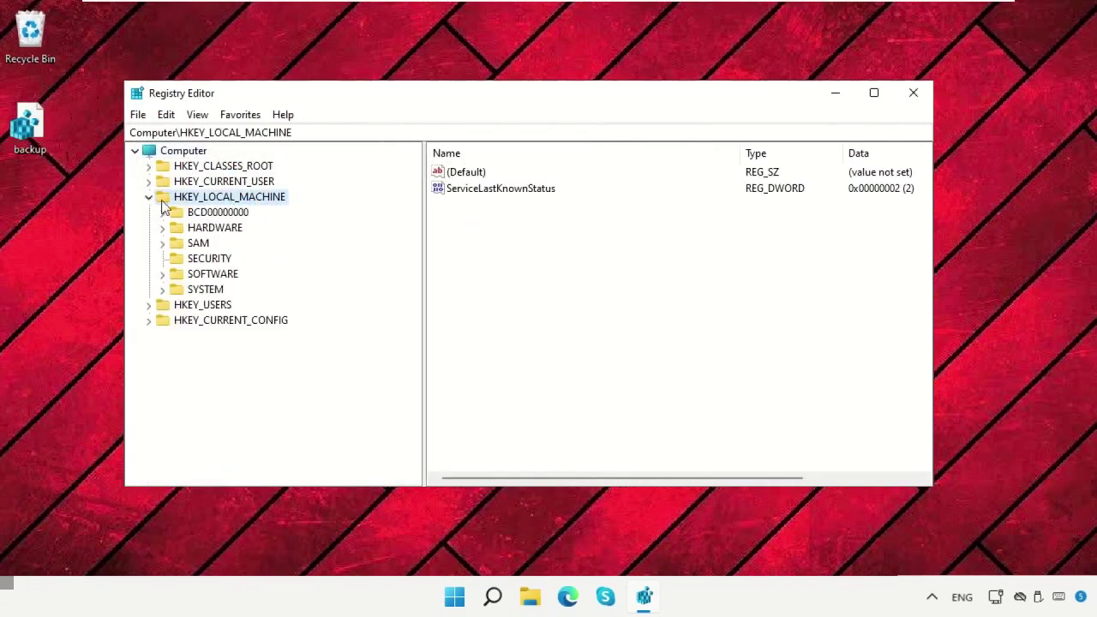
{"action": "double_click", "coordinate": [168, 273]}
{"action": "scroll", "coordinate": [347, 279], "scroll_direction": "down", "scroll_amount": 2}
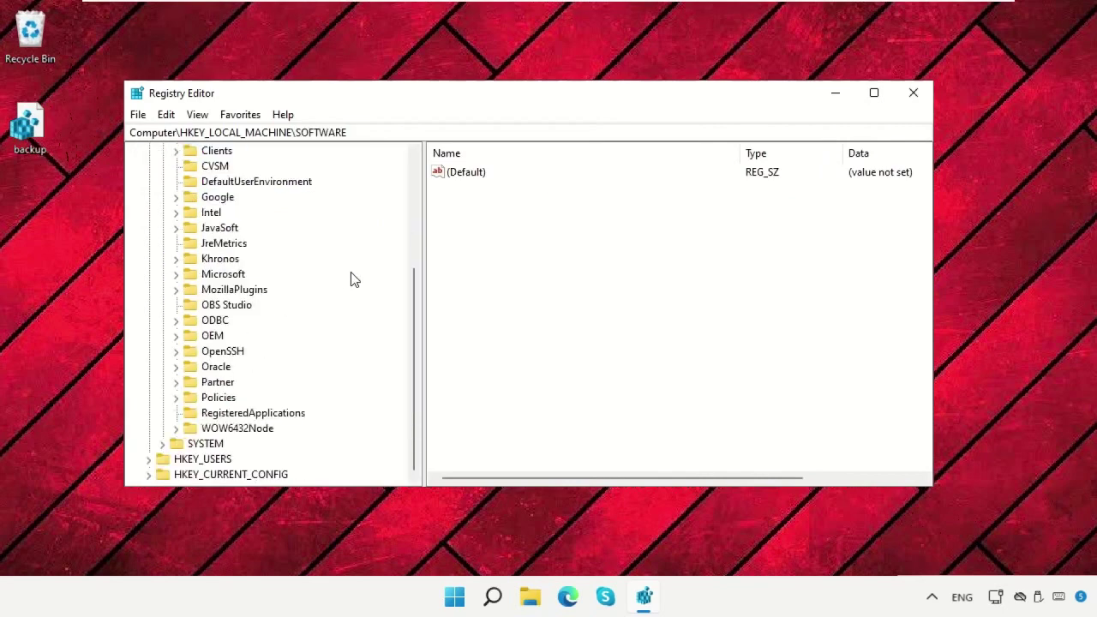
{"action": "left_click", "coordinate": [219, 275]}
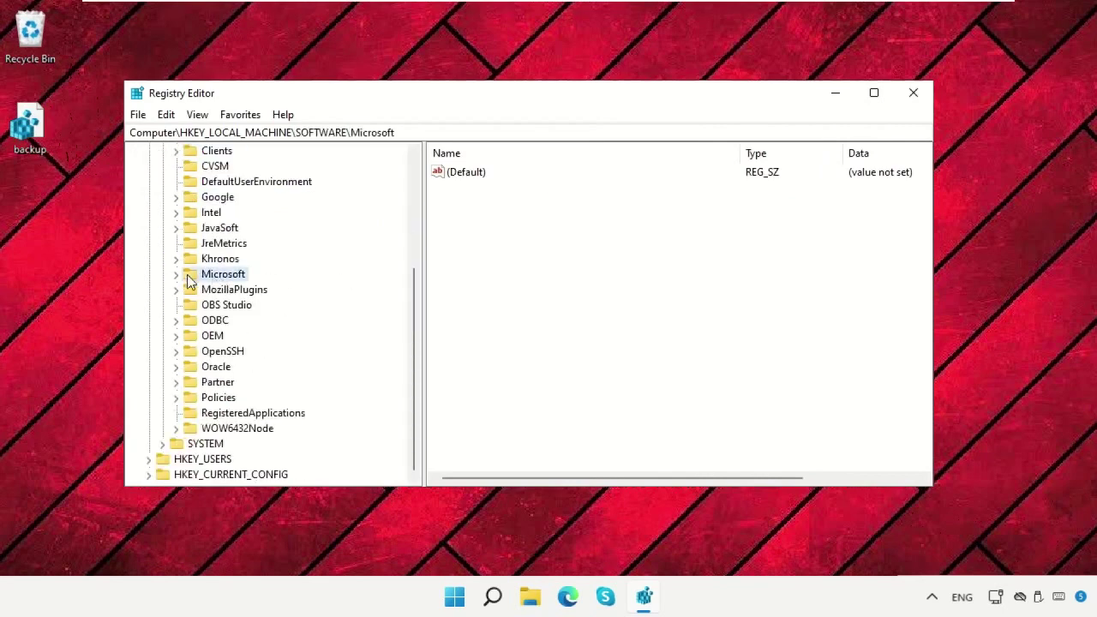
{"action": "left_click", "coordinate": [176, 274]}
Within the Microsoft key, go to Windows NT\CurrentVersion\Multimedia and select the SystemProfile key.
{"action": "scroll", "coordinate": [385, 304], "scroll_direction": "down", "scroll_amount": 20}
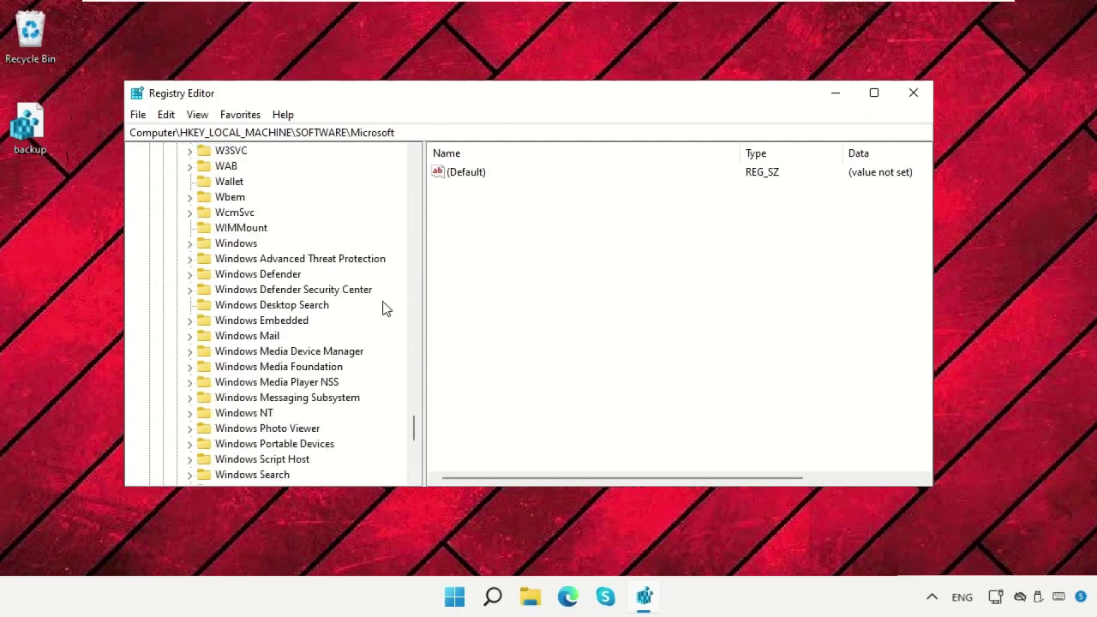
{"action": "left_click", "coordinate": [255, 229]}
{"action": "double_click", "coordinate": [249, 229]}
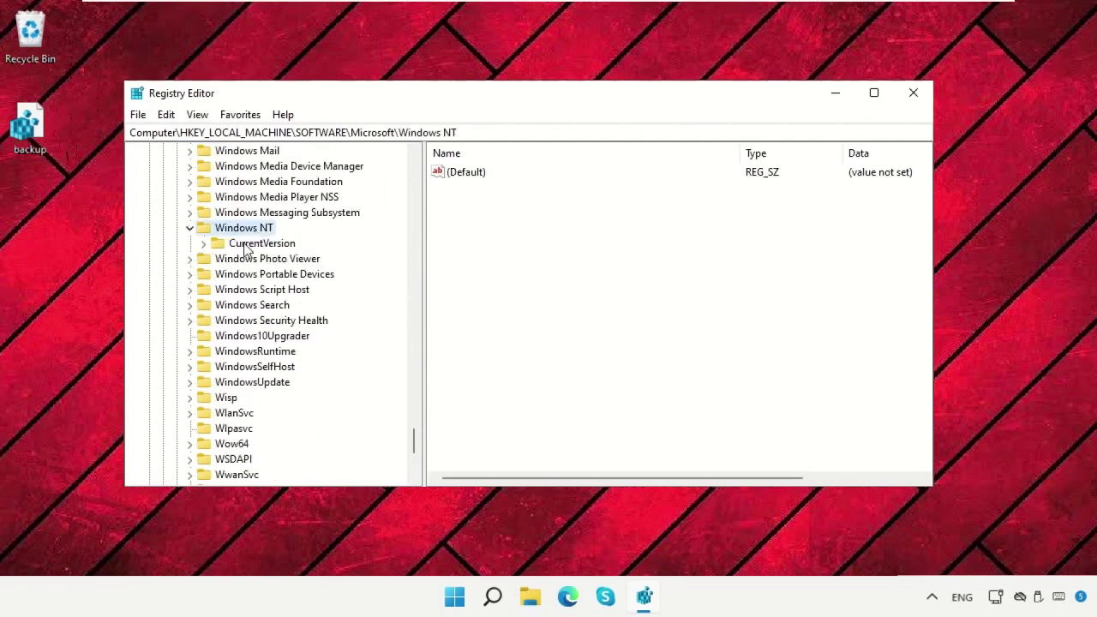
{"action": "left_click", "coordinate": [257, 243]}
{"action": "double_click", "coordinate": [219, 243]}
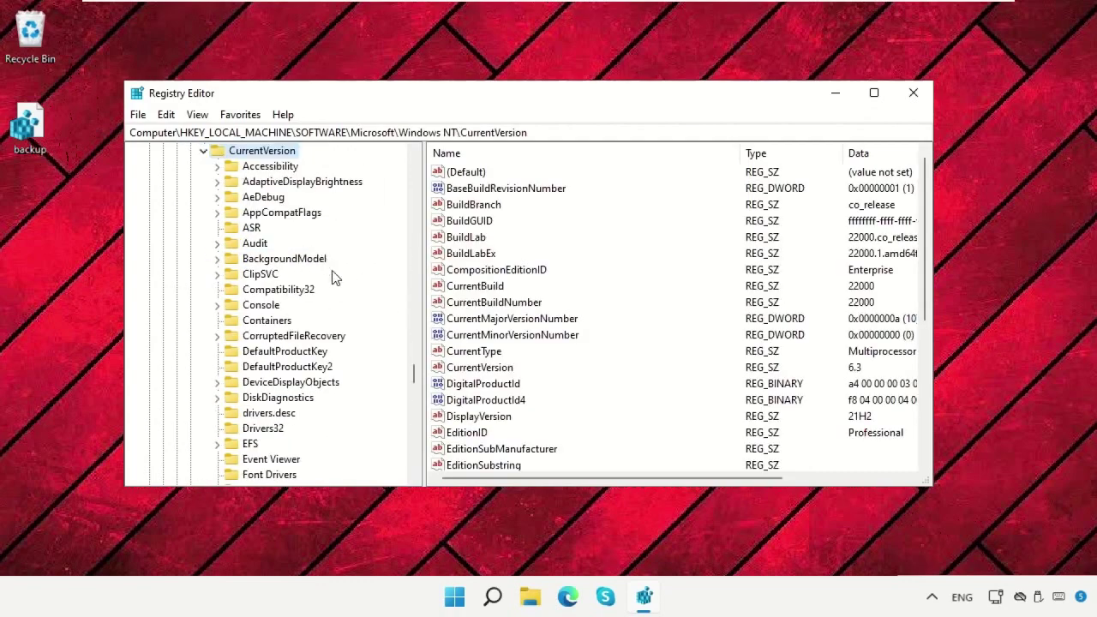
{"action": "scroll", "coordinate": [386, 309], "scroll_direction": "down", "scroll_amount": 8}
{"action": "left_click", "coordinate": [267, 382]}
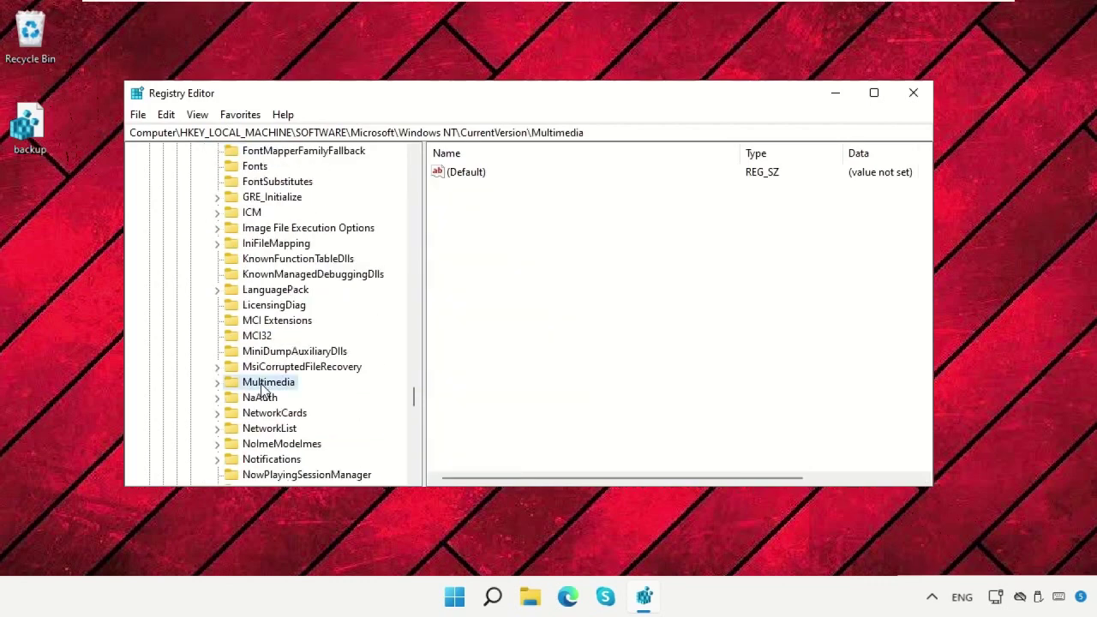
{"action": "left_click", "coordinate": [216, 383]}
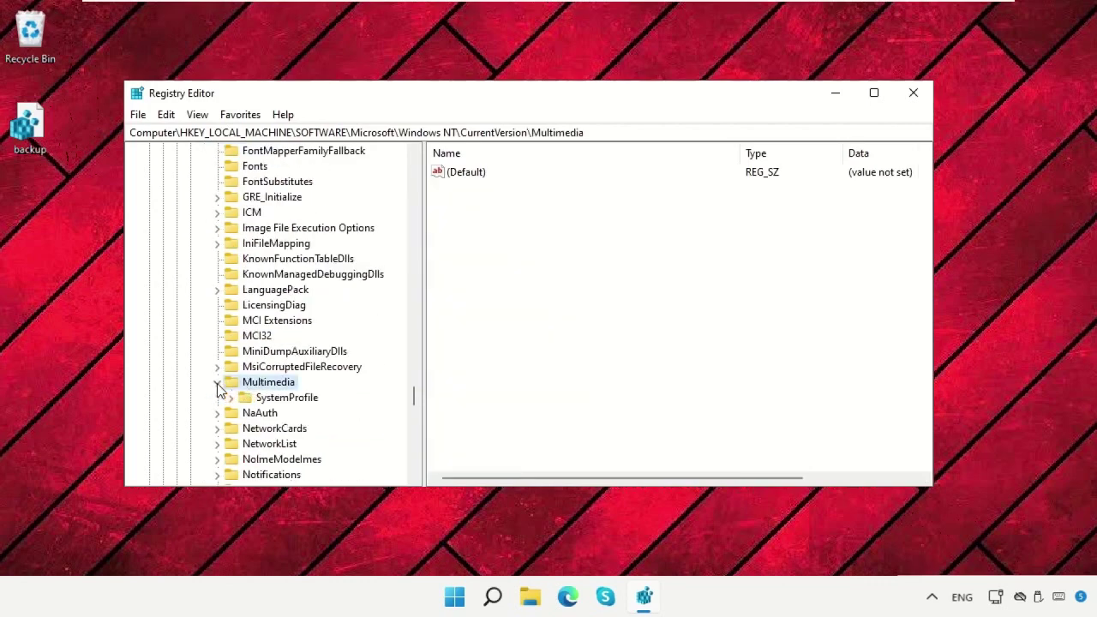
{"action": "left_click", "coordinate": [281, 400]}
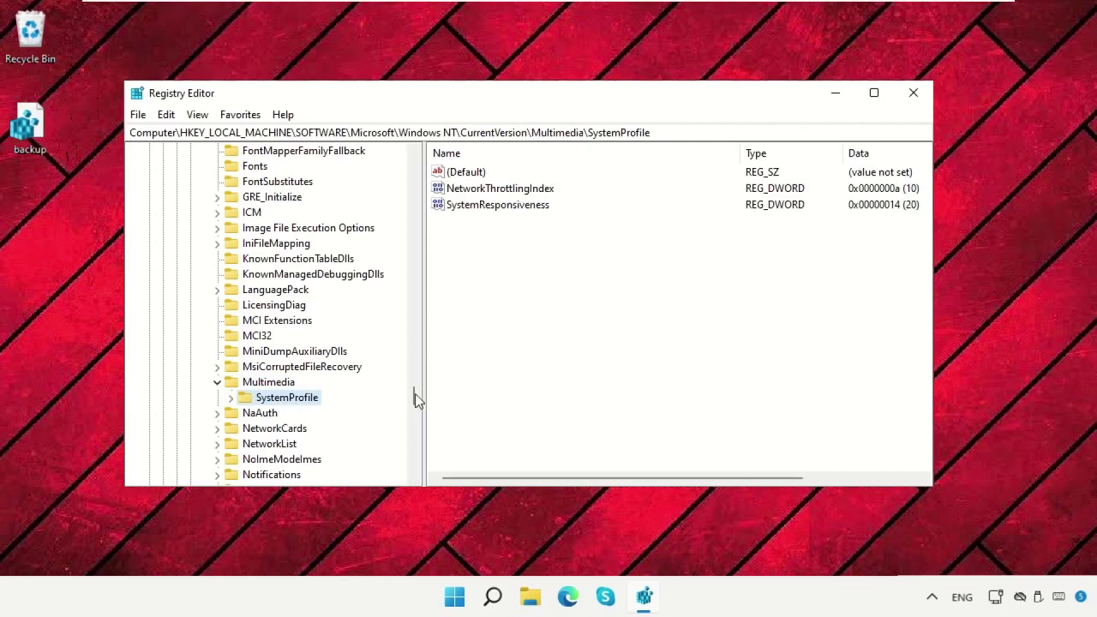
Set the NetworkThrottlingIndex value in SystemProfile to hexadecimal FFFFFFFF.
{"action": "left_click", "coordinate": [509, 192]}
{"action": "right_click", "coordinate": [511, 196]}
{"action": "left_click", "coordinate": [532, 209]}
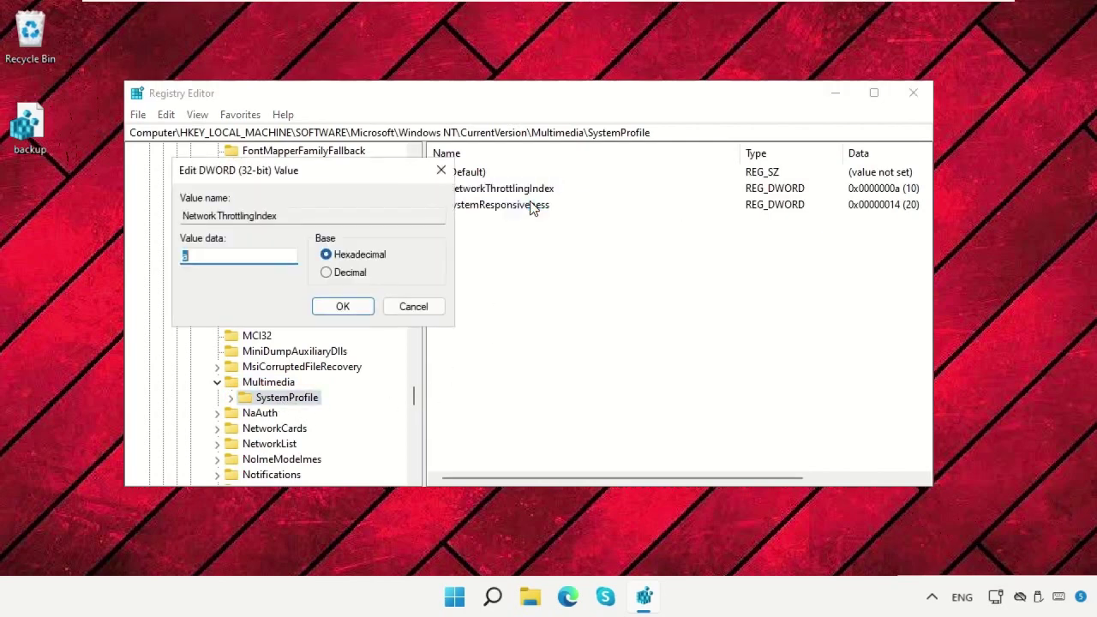
{"action": "left_click_drag", "start_coordinate": [355, 186], "coordinate": [313, 114]}
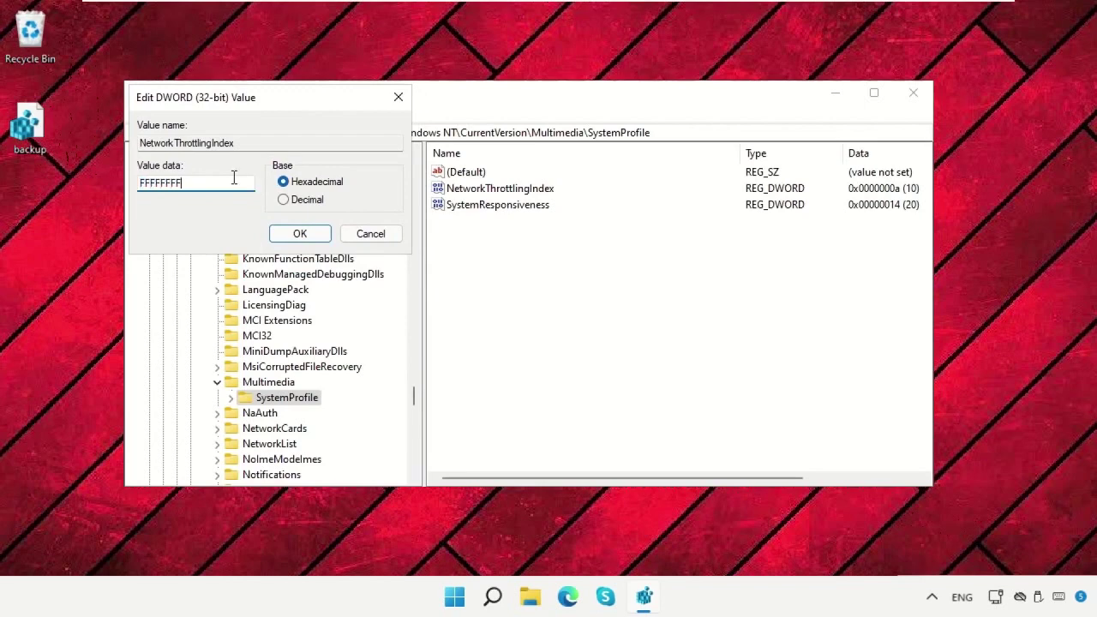
{"action": "left_click", "coordinate": [298, 233]}
{"action": "left_click", "coordinate": [542, 295]}
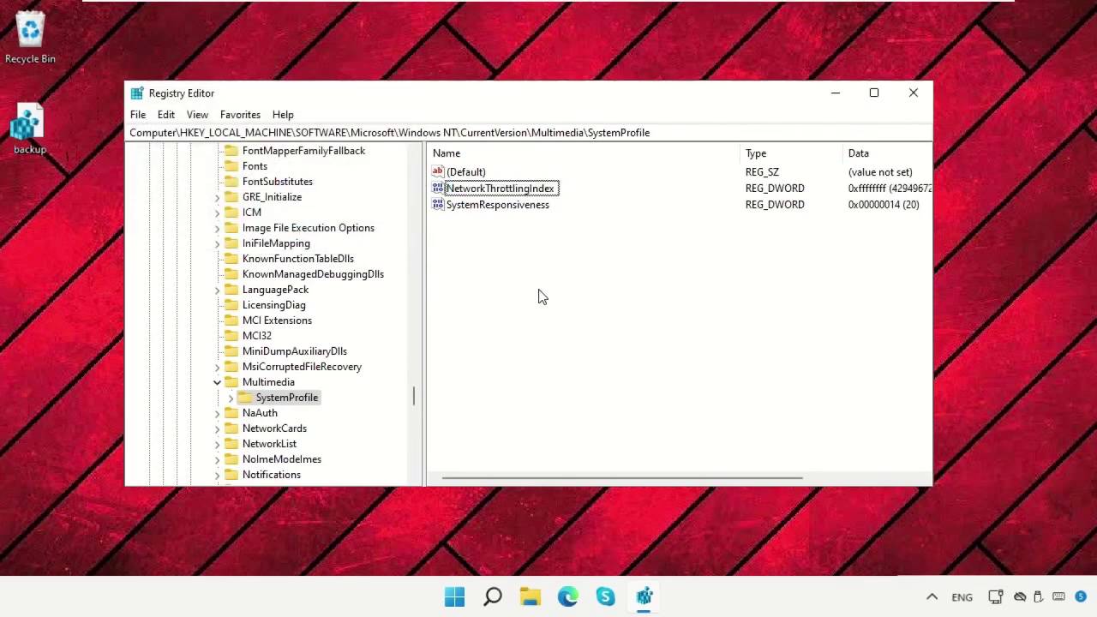
Collapse the Multimedia key and the whole HKEY_LOCAL_MACHINE branch.
{"action": "left_click", "coordinate": [218, 382]}
{"action": "left_click_drag", "start_coordinate": [413, 399], "coordinate": [368, 206]}
{"action": "left_click", "coordinate": [149, 198]}
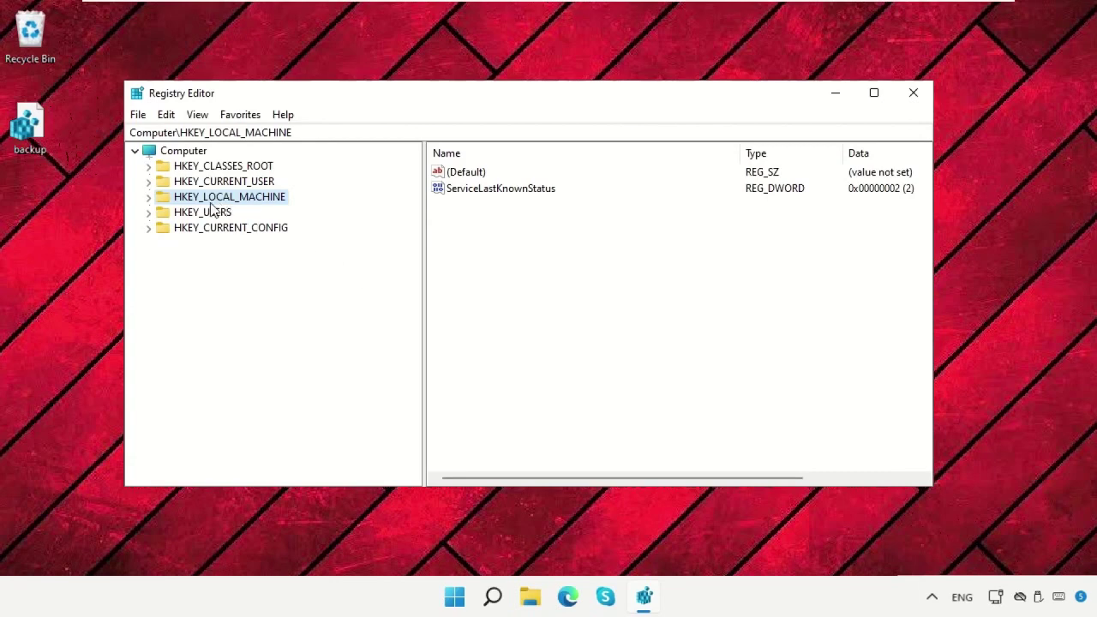
Expand the registry tree down to HKEY_LOCAL_MACHINE\SYSTEM\CurrentControlSet\Services.
{"action": "left_click", "coordinate": [148, 197]}
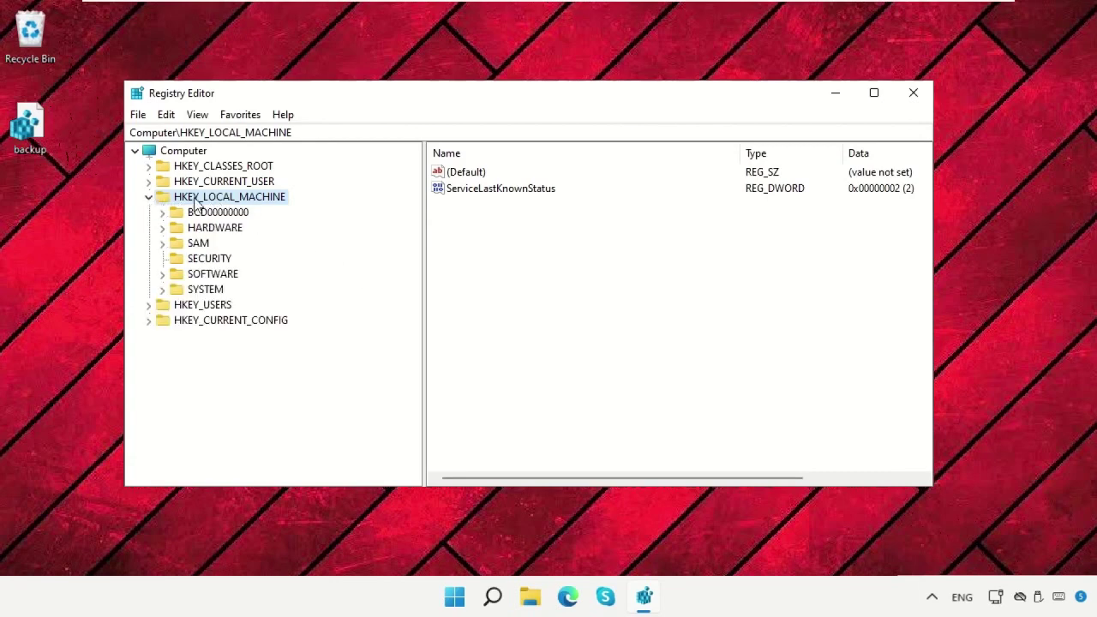
{"action": "left_click", "coordinate": [199, 289]}
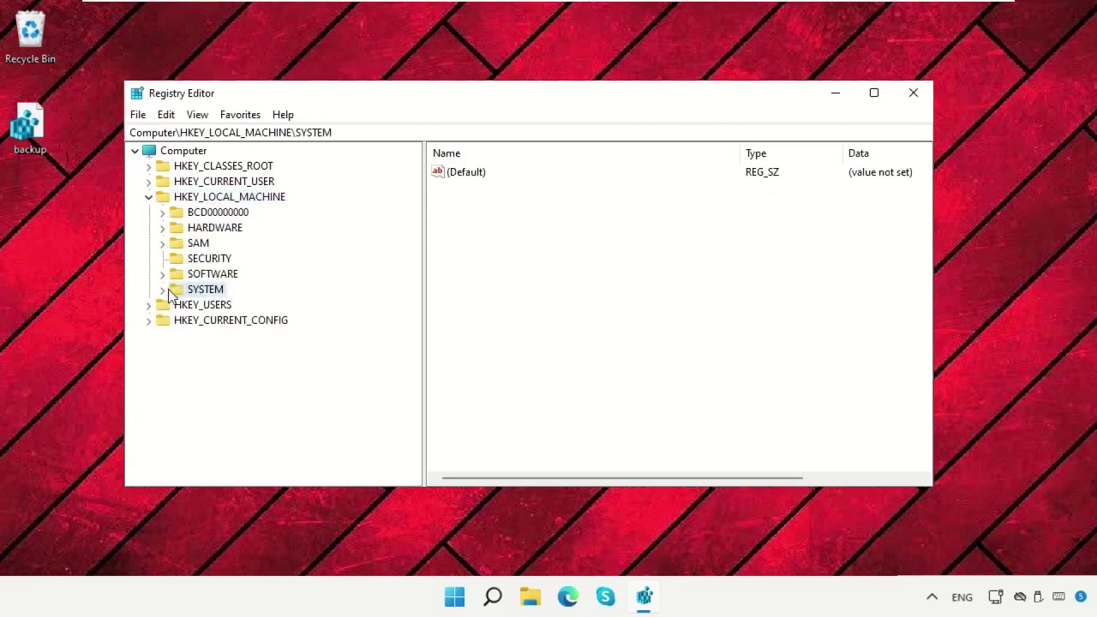
{"action": "left_click", "coordinate": [165, 290]}
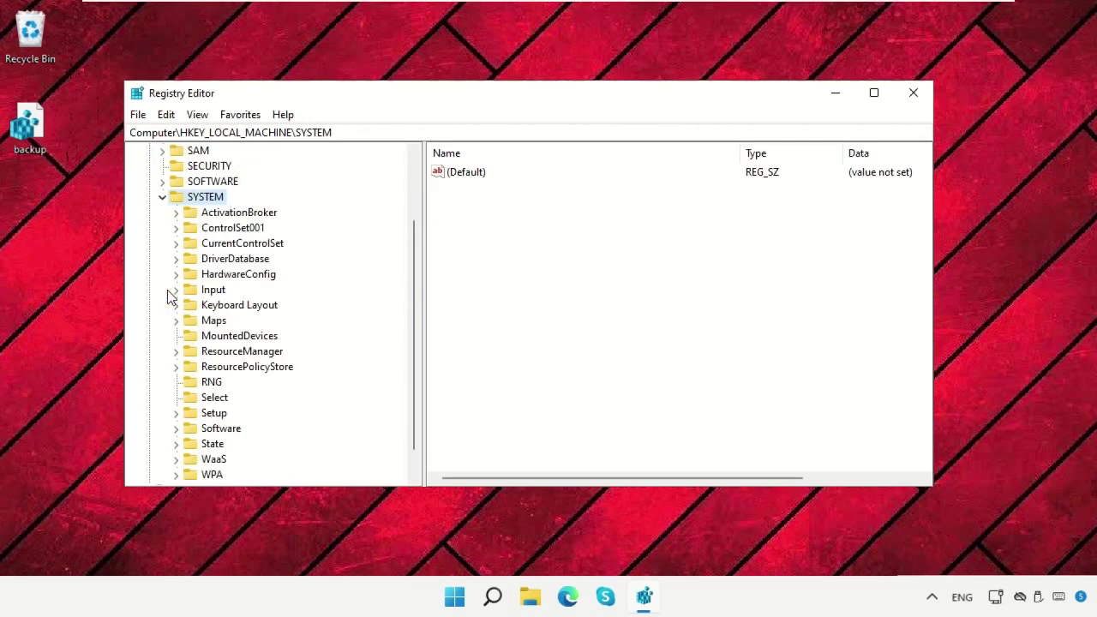
{"action": "left_click", "coordinate": [214, 244]}
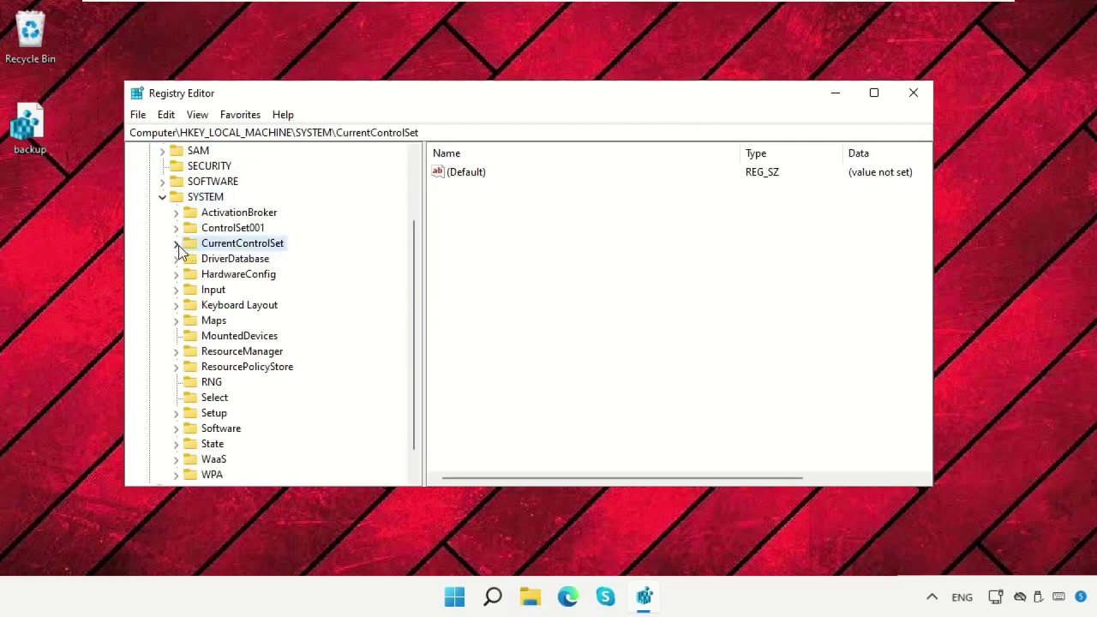
{"action": "left_click", "coordinate": [177, 244]}
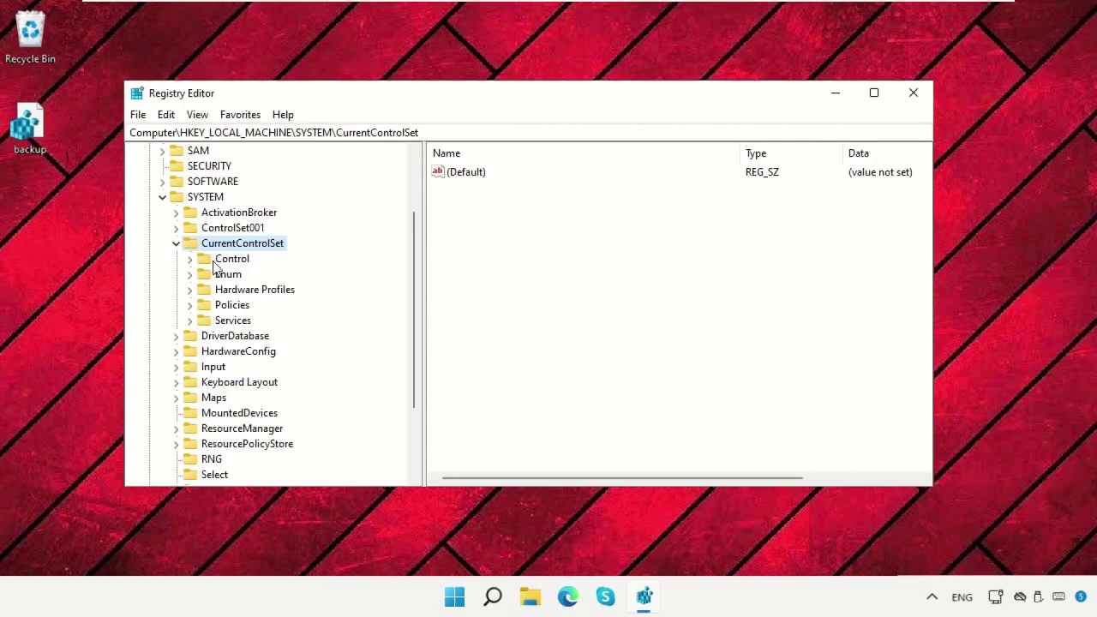
{"action": "left_click", "coordinate": [219, 321]}
{"action": "left_click", "coordinate": [190, 322]}
Within the Services key, go to Tcpip\Parameters and expand its Interfaces key.
{"action": "scroll", "coordinate": [323, 317], "scroll_direction": "down", "scroll_amount": 20}
{"action": "scroll", "coordinate": [326, 320], "scroll_direction": "down", "scroll_amount": 20}
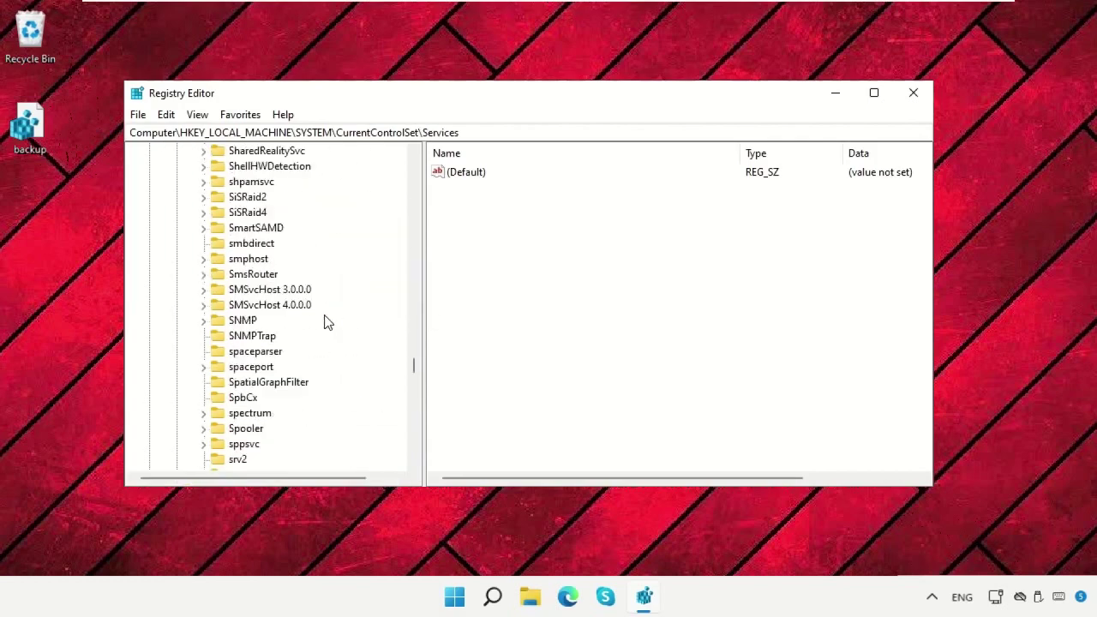
{"action": "left_click", "coordinate": [243, 245]}
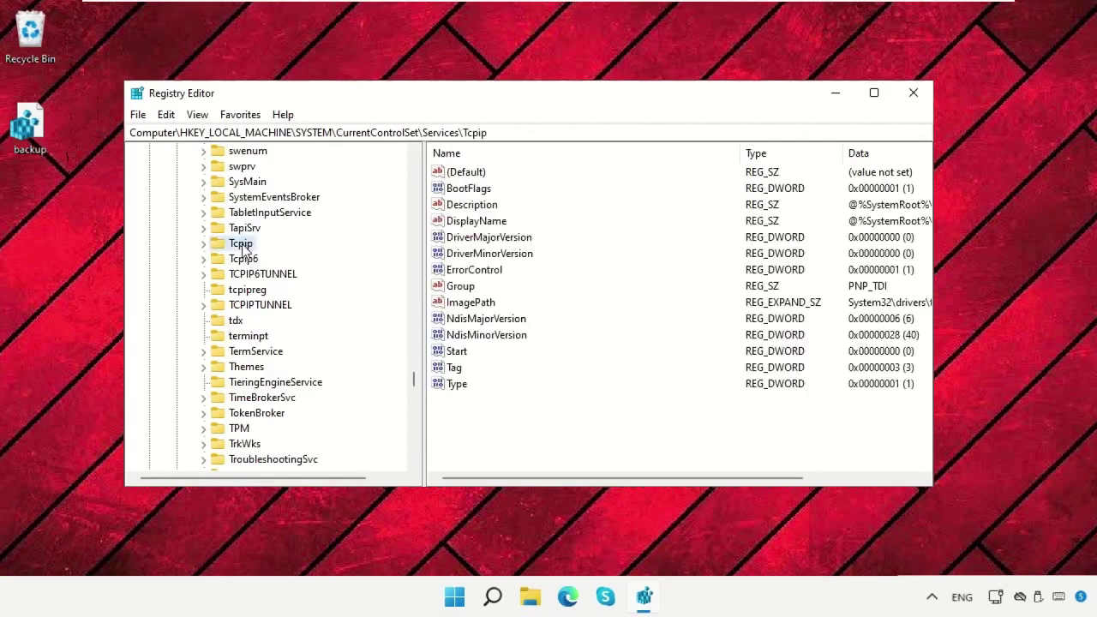
{"action": "left_click", "coordinate": [204, 246]}
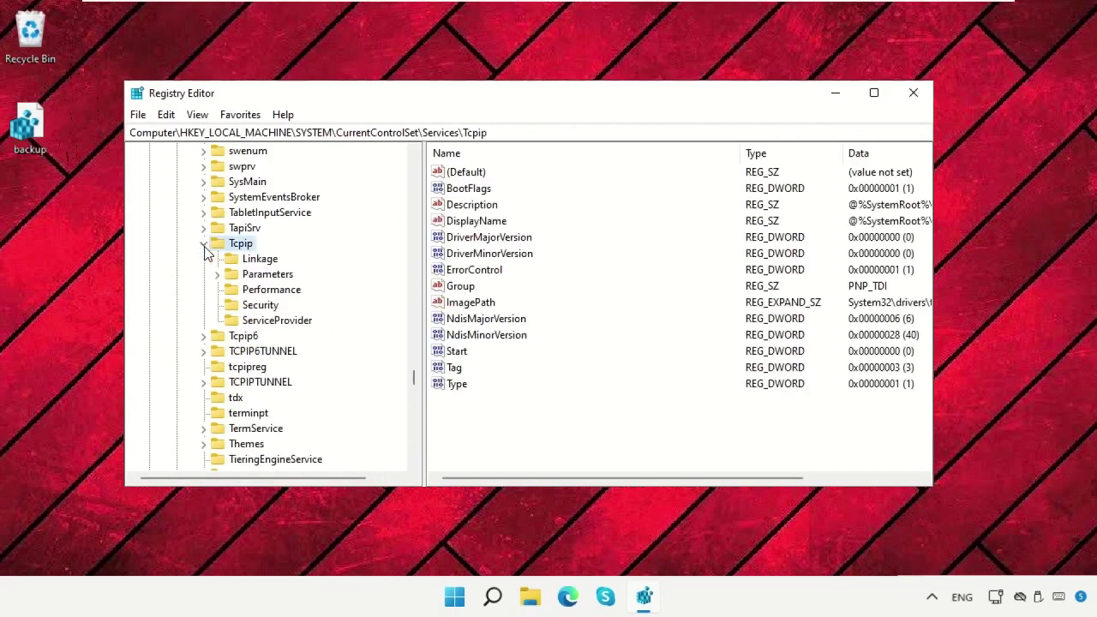
{"action": "left_click", "coordinate": [253, 276]}
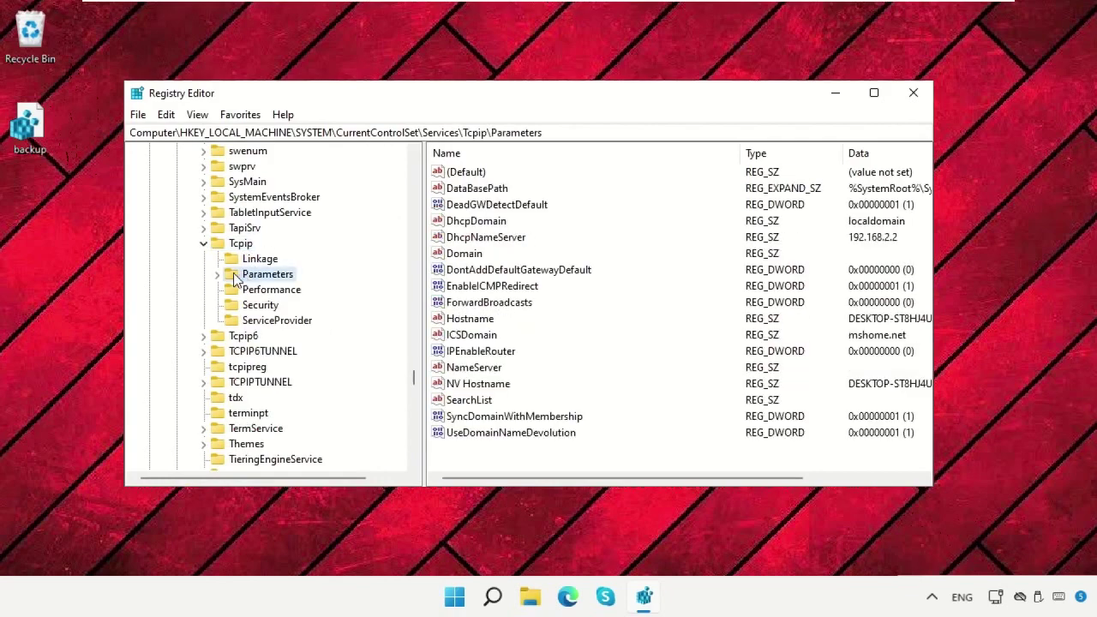
{"action": "left_click", "coordinate": [218, 275]}
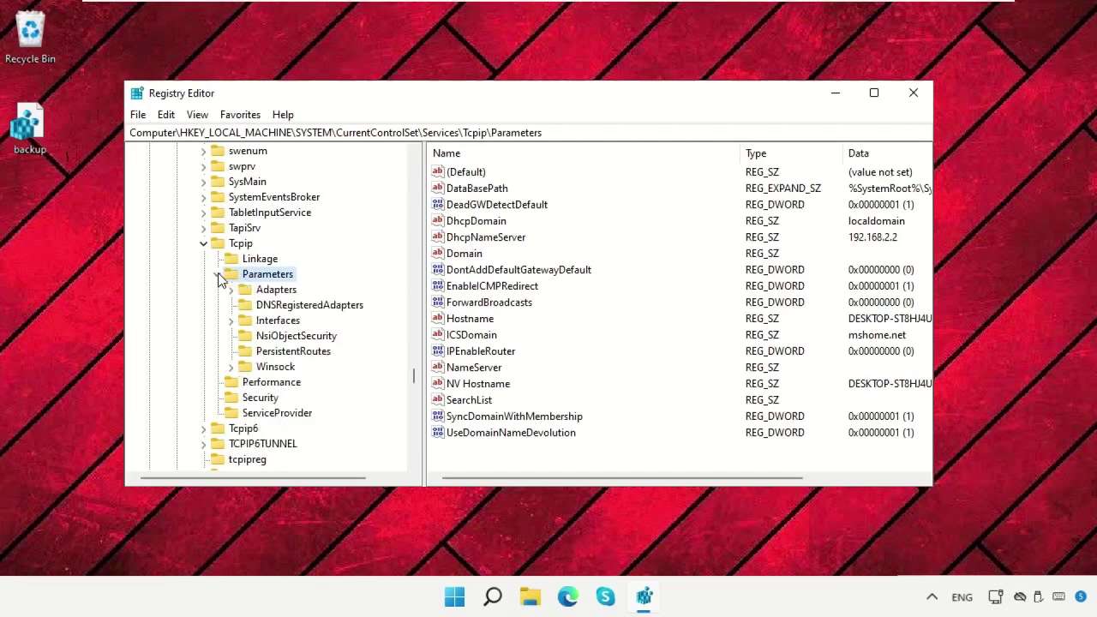
{"action": "left_click", "coordinate": [262, 320]}
{"action": "left_click", "coordinate": [232, 321]}
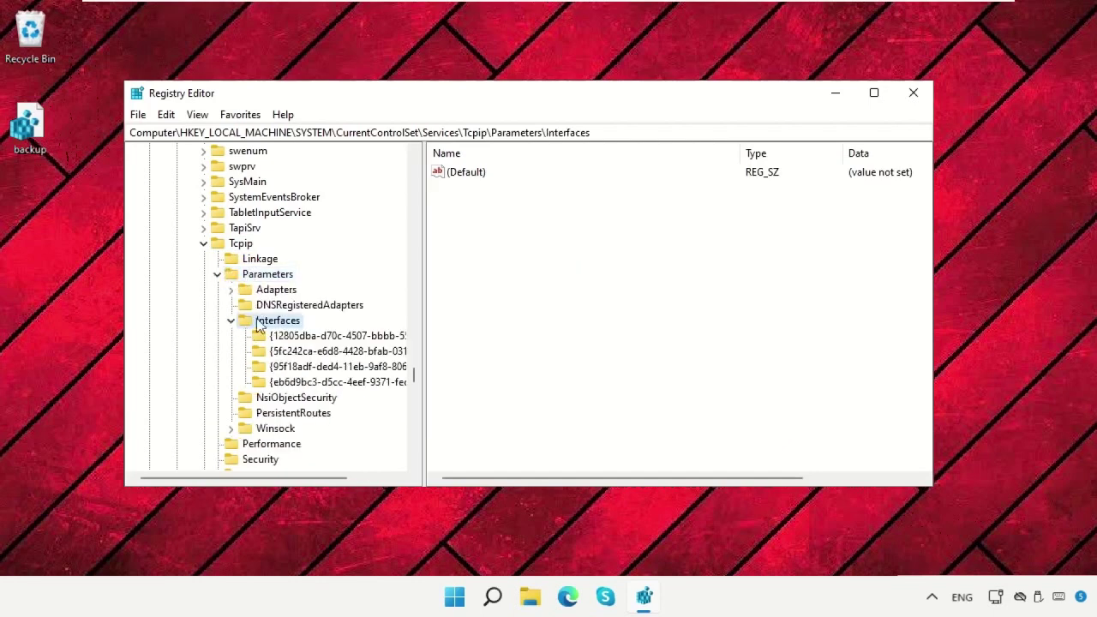
{"action": "left_click_drag", "start_coordinate": [423, 175], "coordinate": [495, 175]}
{"action": "left_click", "coordinate": [381, 337]}
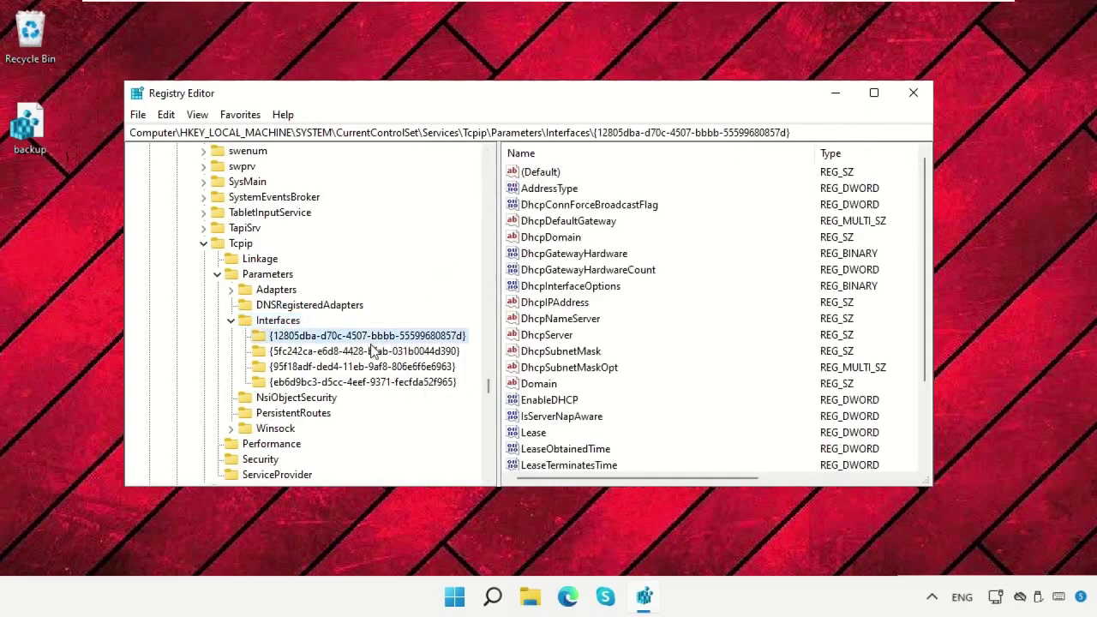
{"action": "left_click", "coordinate": [373, 352]}
{"action": "left_click", "coordinate": [369, 367]}
{"action": "left_click", "coordinate": [366, 383]}
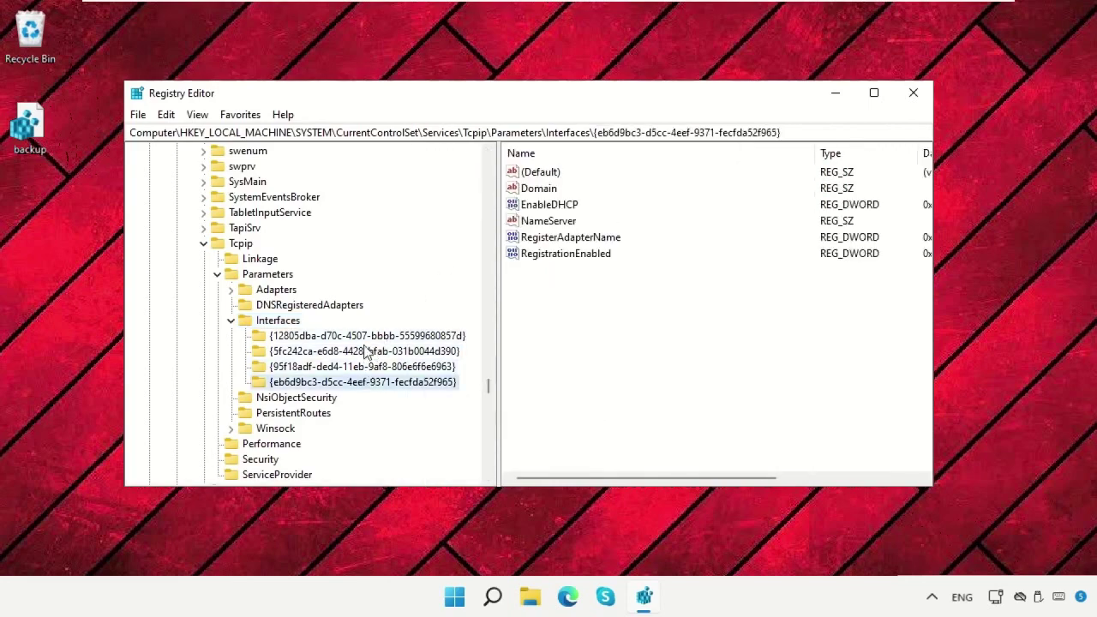
{"action": "left_click", "coordinate": [367, 337]}
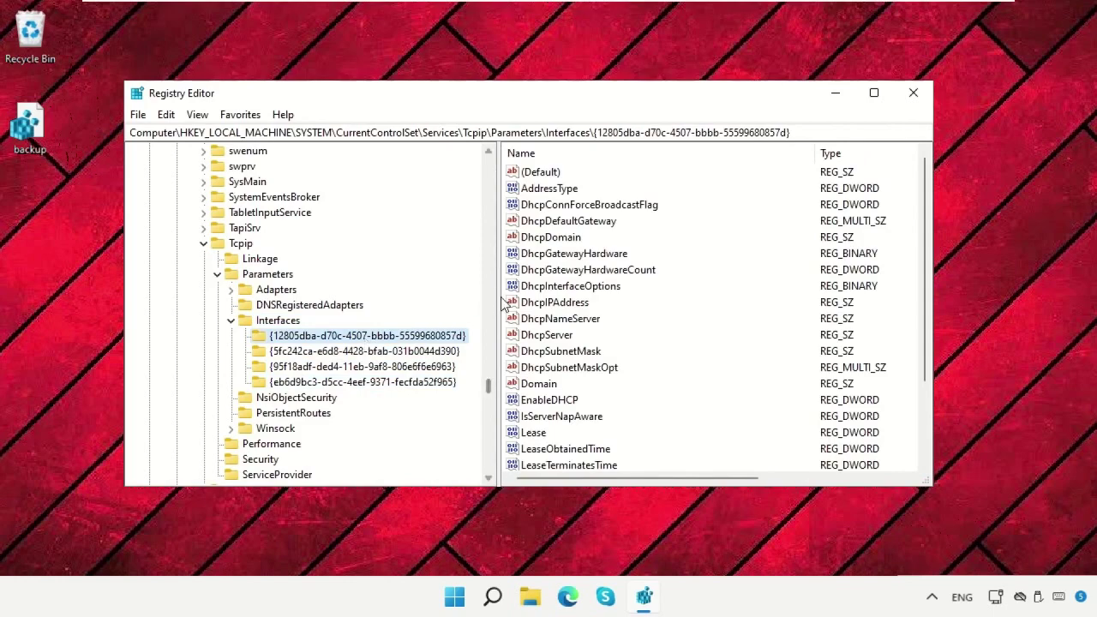
{"action": "left_click_drag", "start_coordinate": [498, 298], "coordinate": [383, 296]}
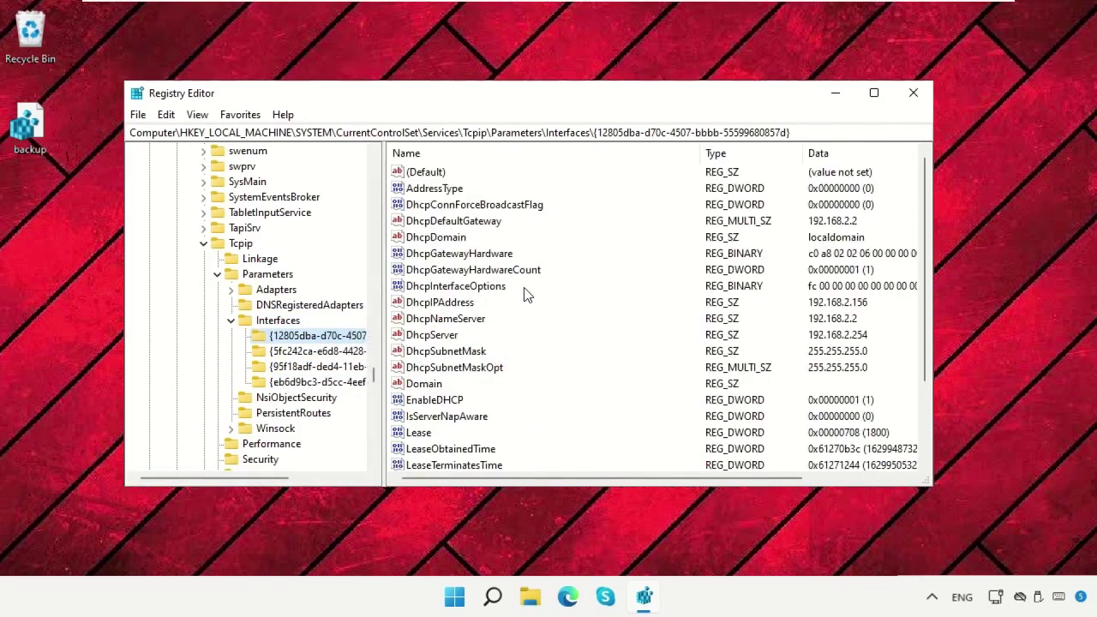
Create a DWORD (32-bit) value named TCPackFrequency in the selected interface key.
{"action": "scroll", "coordinate": [527, 294], "scroll_direction": "down", "scroll_amount": 2}
{"action": "right_click", "coordinate": [536, 469]}
{"action": "mouse_move", "coordinate": [571, 474]}
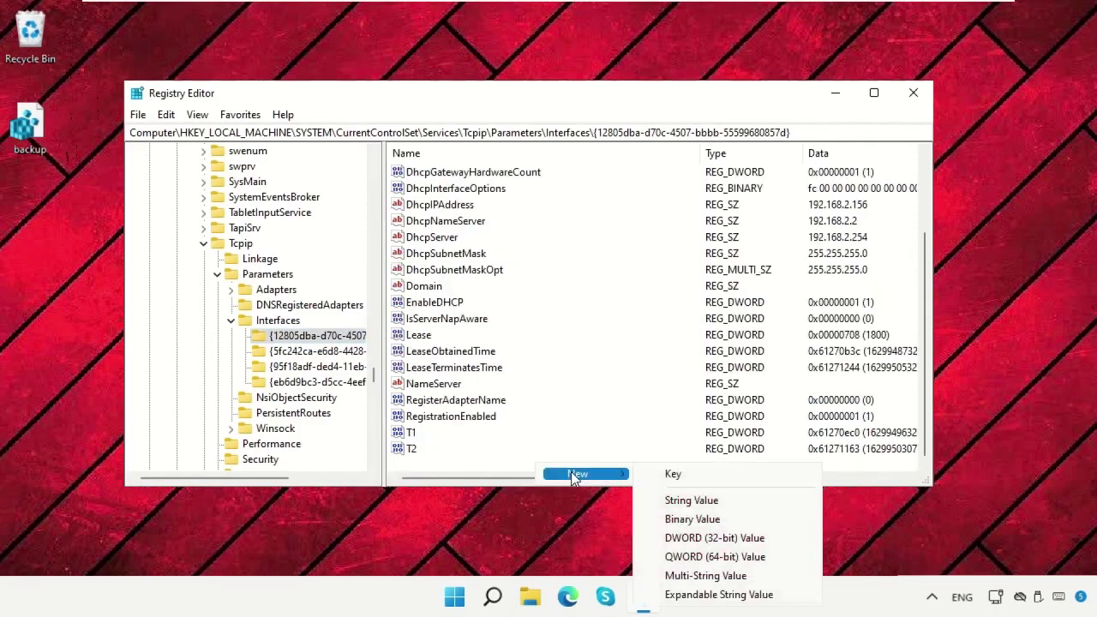
{"action": "left_click", "coordinate": [703, 537]}
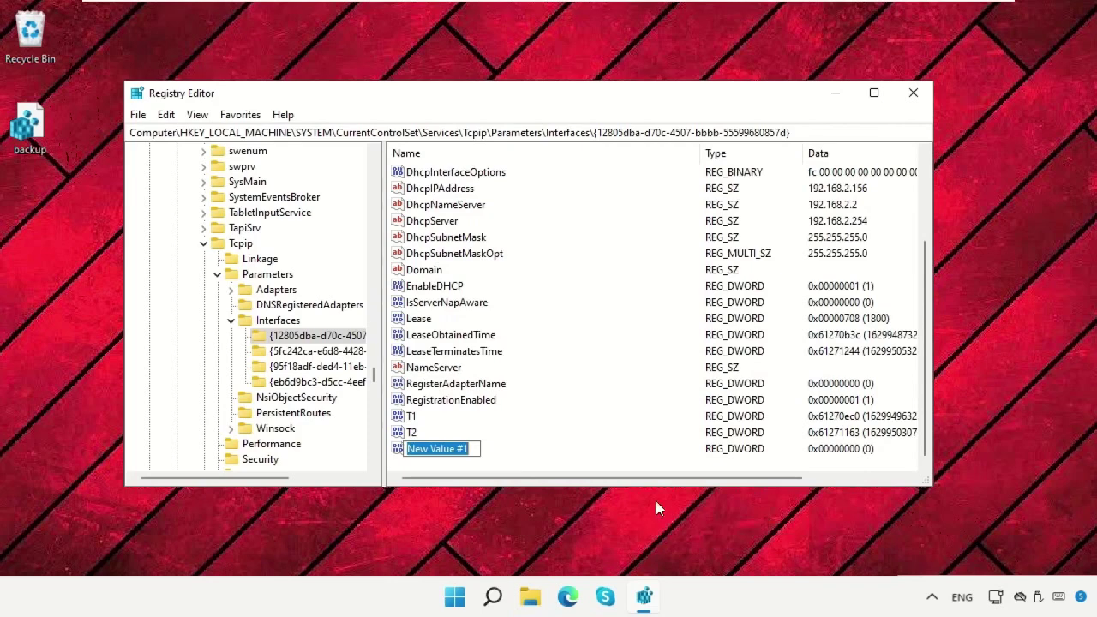
{"action": "type", "text": "T"}
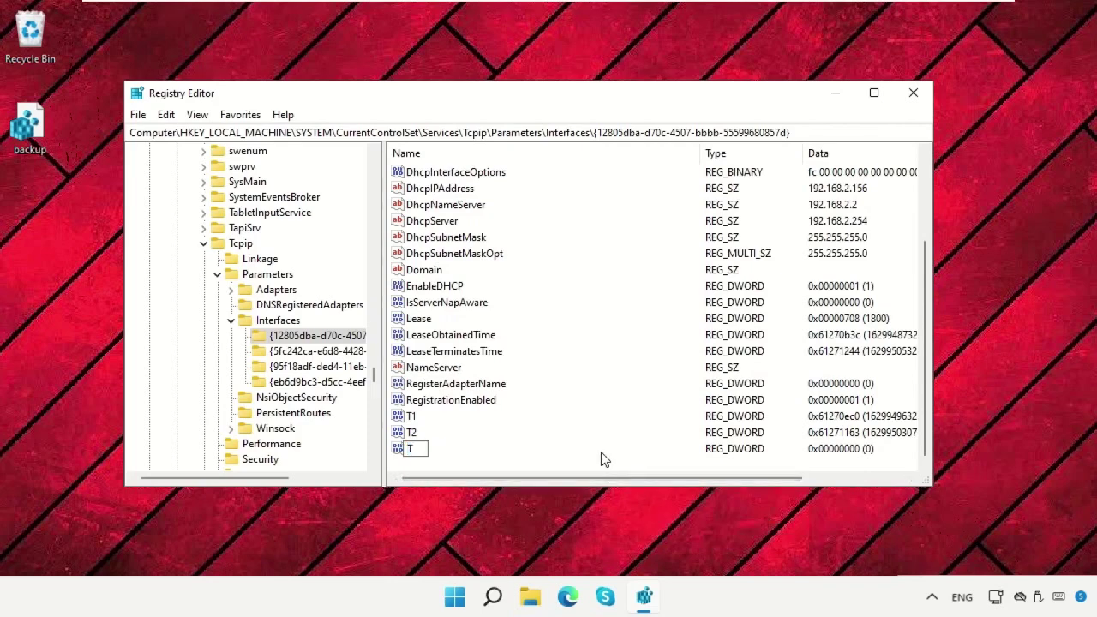
{"action": "type", "text": "CPackFrequency"}
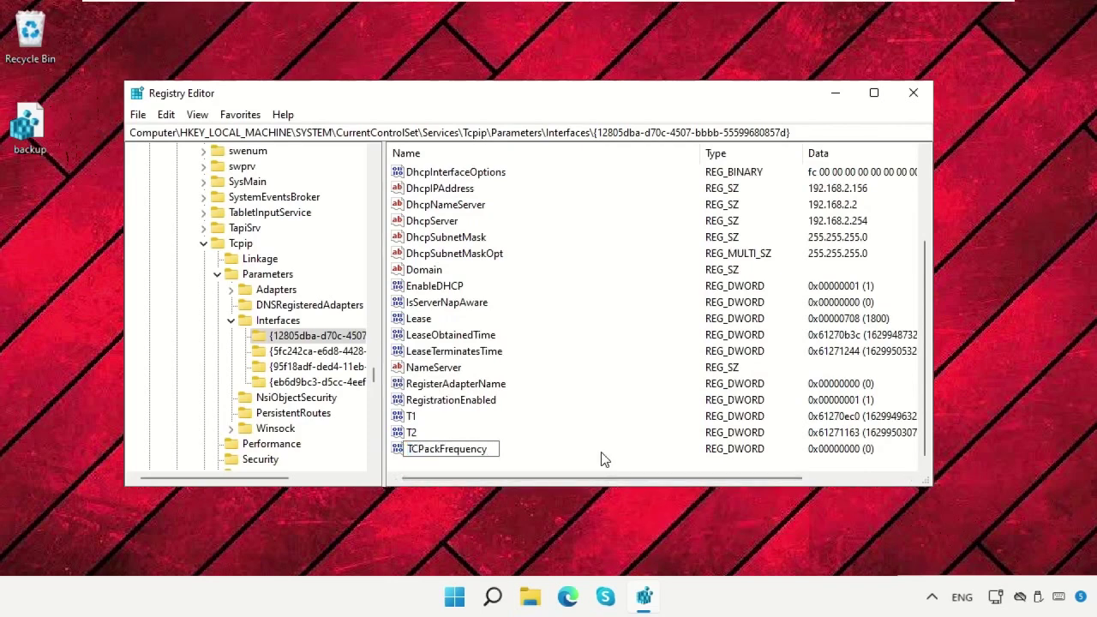
{"action": "key", "text": "Return"}
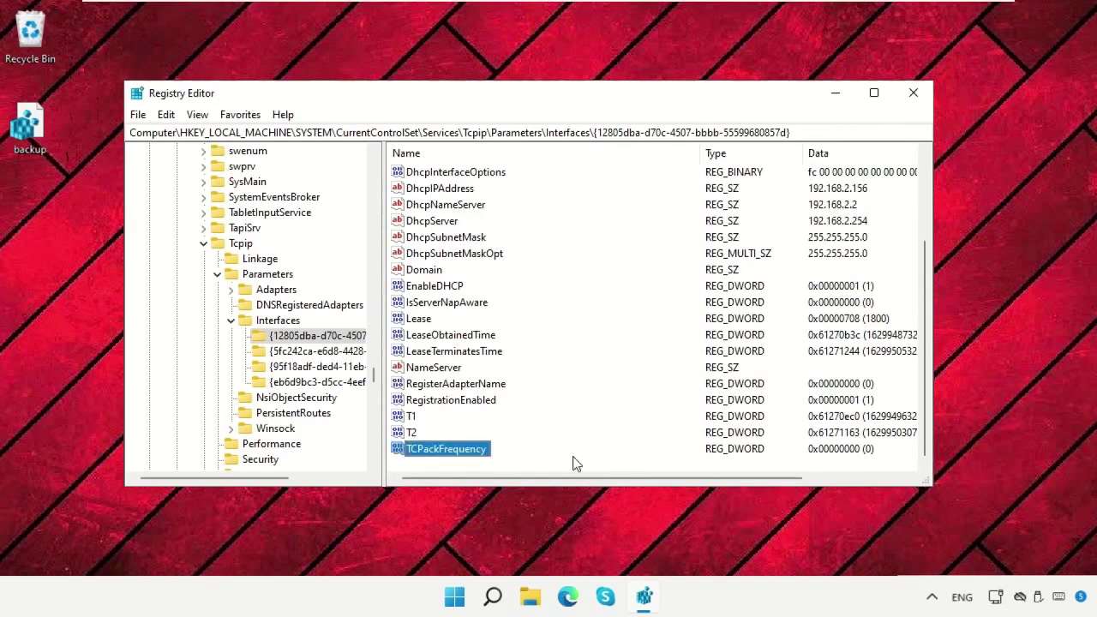
Add another DWORD (32-bit) value named TCPNotDelay to the same interface key.
{"action": "right_click", "coordinate": [572, 460]}
{"action": "mouse_move", "coordinate": [597, 473]}
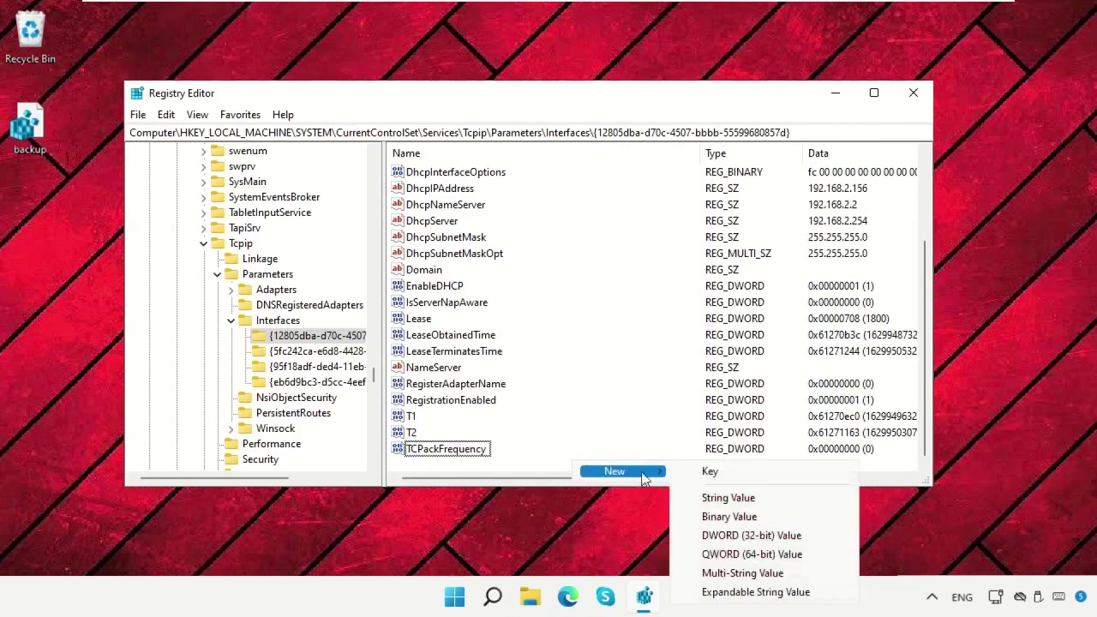
{"action": "left_click", "coordinate": [738, 537]}
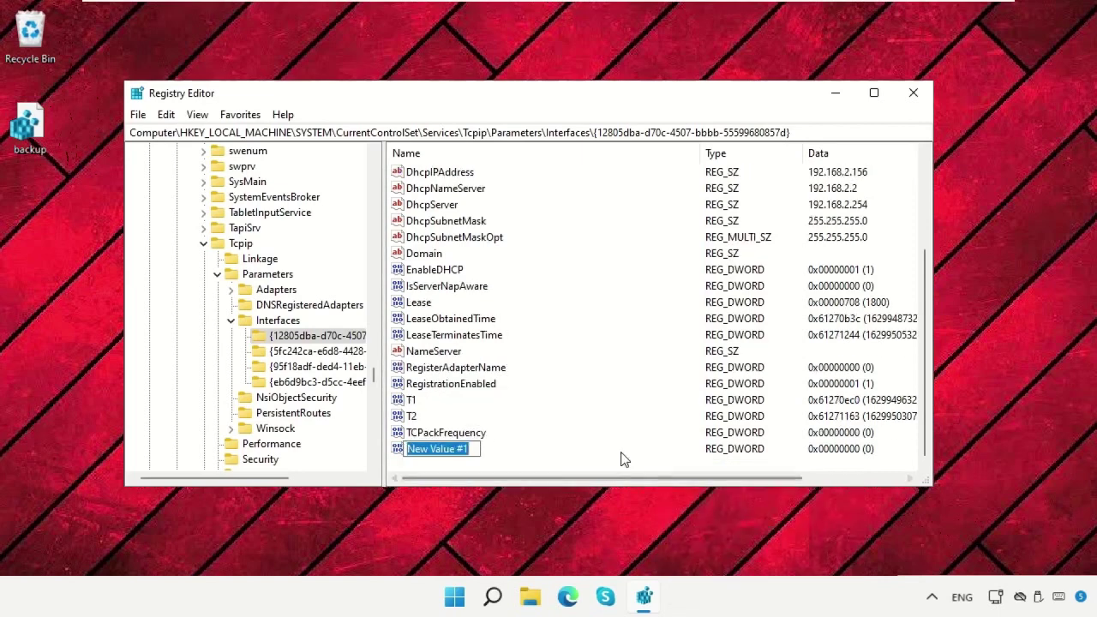
{"action": "type", "text": "TCPNotDelay"}
{"action": "key", "text": "Return"}
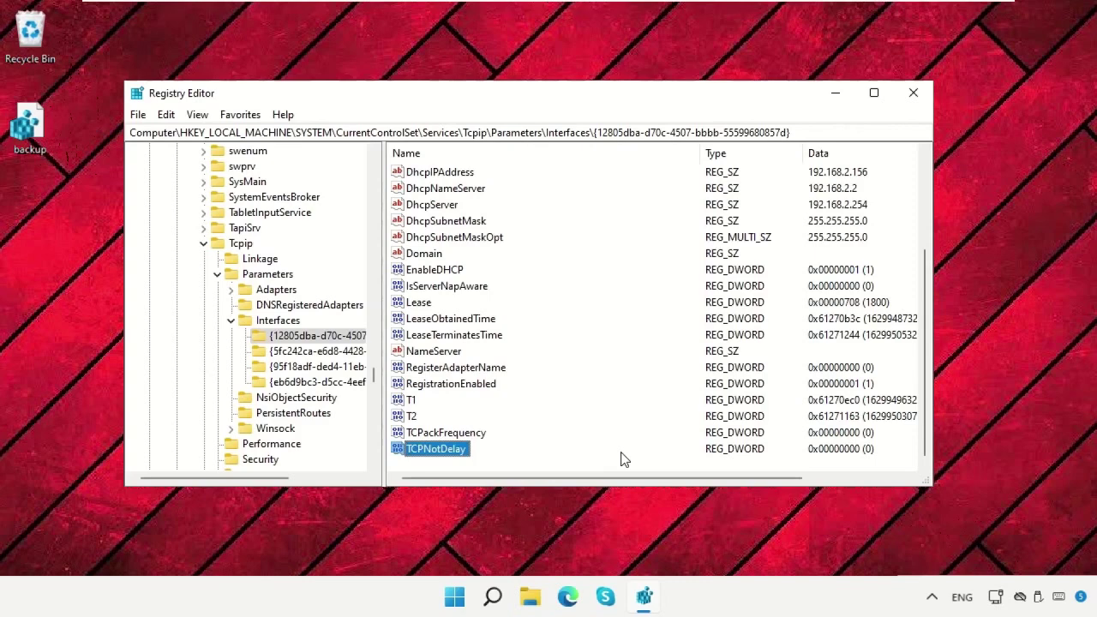
Set the TCPackFrequency value data to hexadecimal 1.
{"action": "left_click", "coordinate": [470, 436]}
{"action": "right_click", "coordinate": [470, 435]}
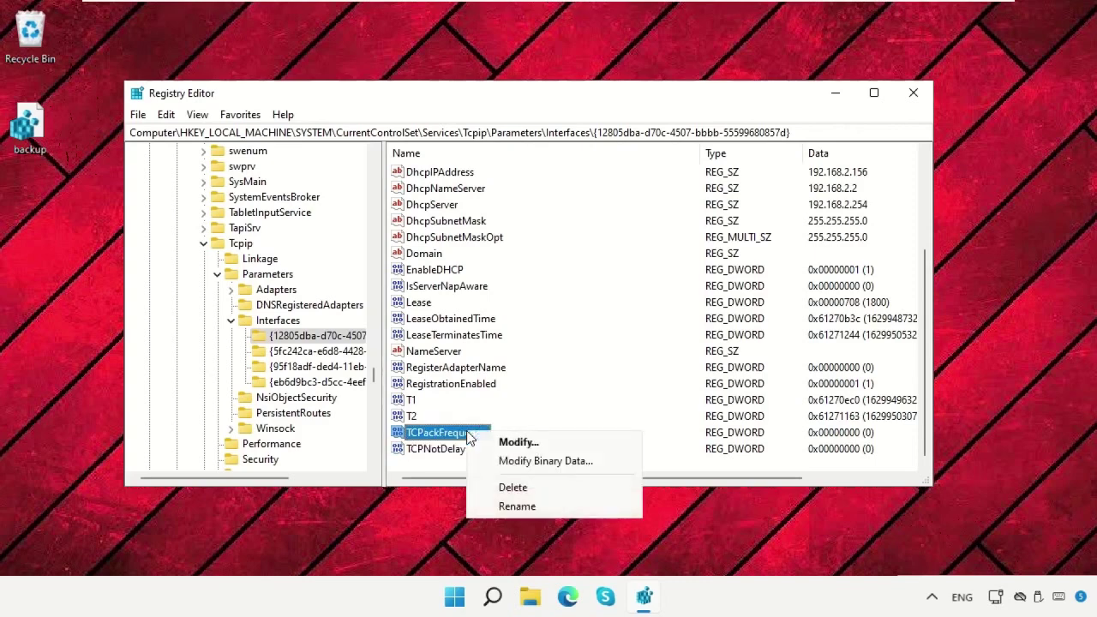
{"action": "left_click", "coordinate": [491, 443]}
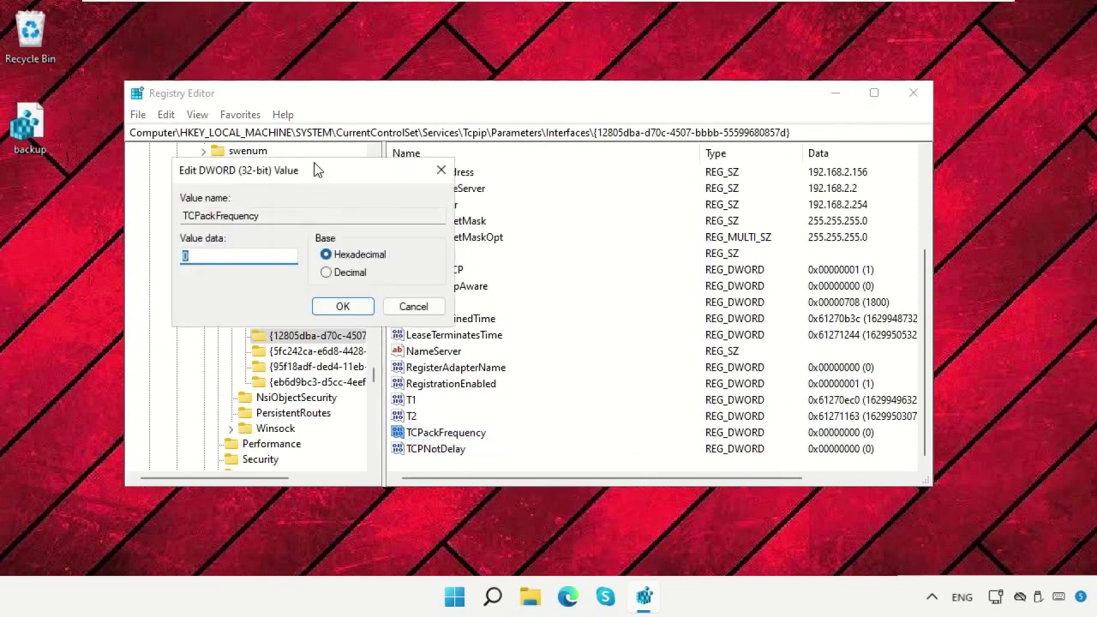
{"action": "left_click_drag", "start_coordinate": [314, 170], "coordinate": [312, 129]}
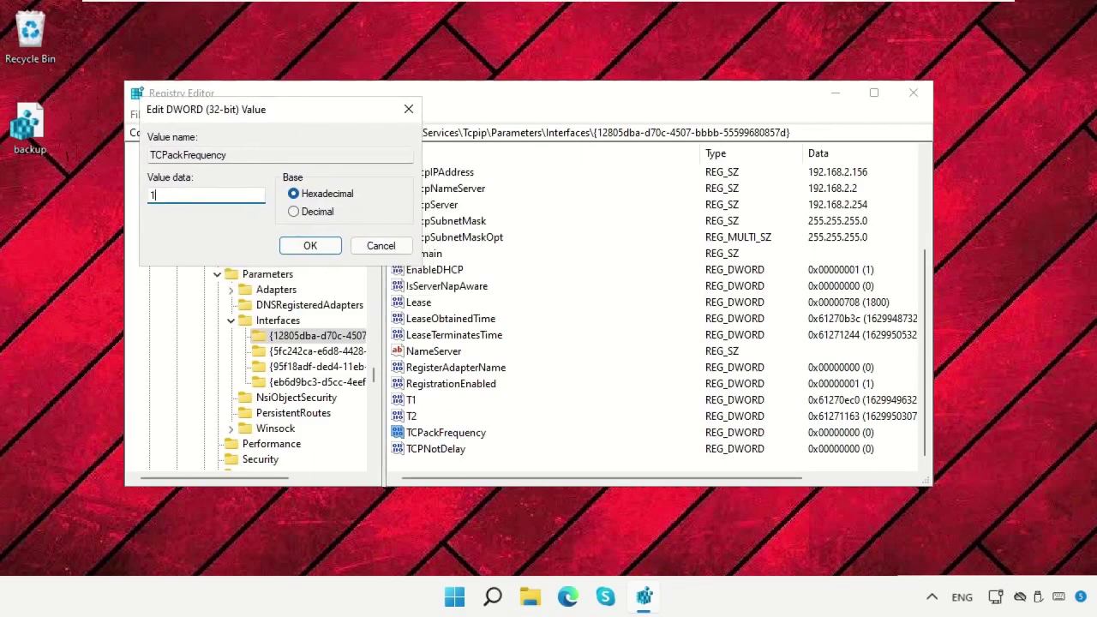
{"action": "left_click", "coordinate": [309, 245]}
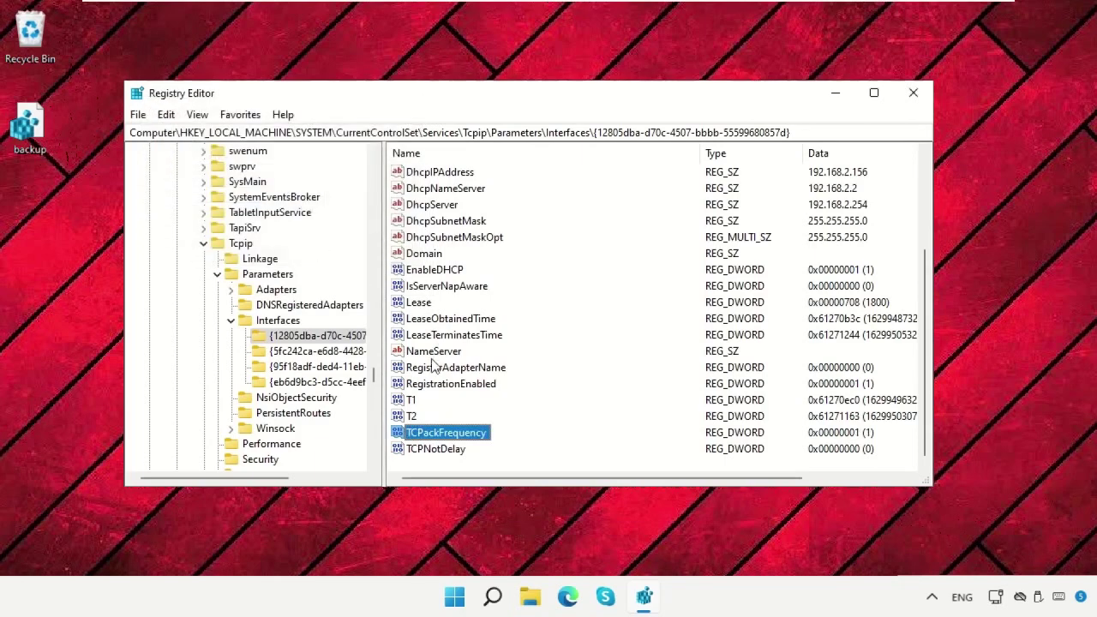
Set the TCPNotDelay value data to hexadecimal 1.
{"action": "left_click", "coordinate": [420, 452]}
{"action": "right_click", "coordinate": [422, 452]}
{"action": "left_click", "coordinate": [463, 456]}
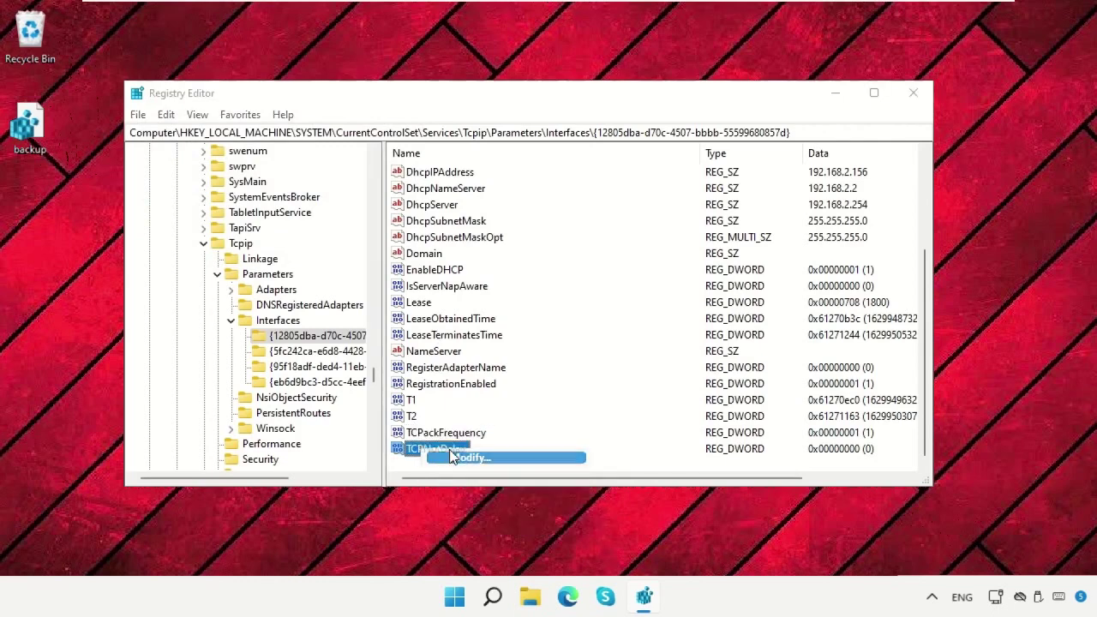
{"action": "left_click_drag", "start_coordinate": [333, 175], "coordinate": [288, 105]}
{"action": "type", "text": "1"}
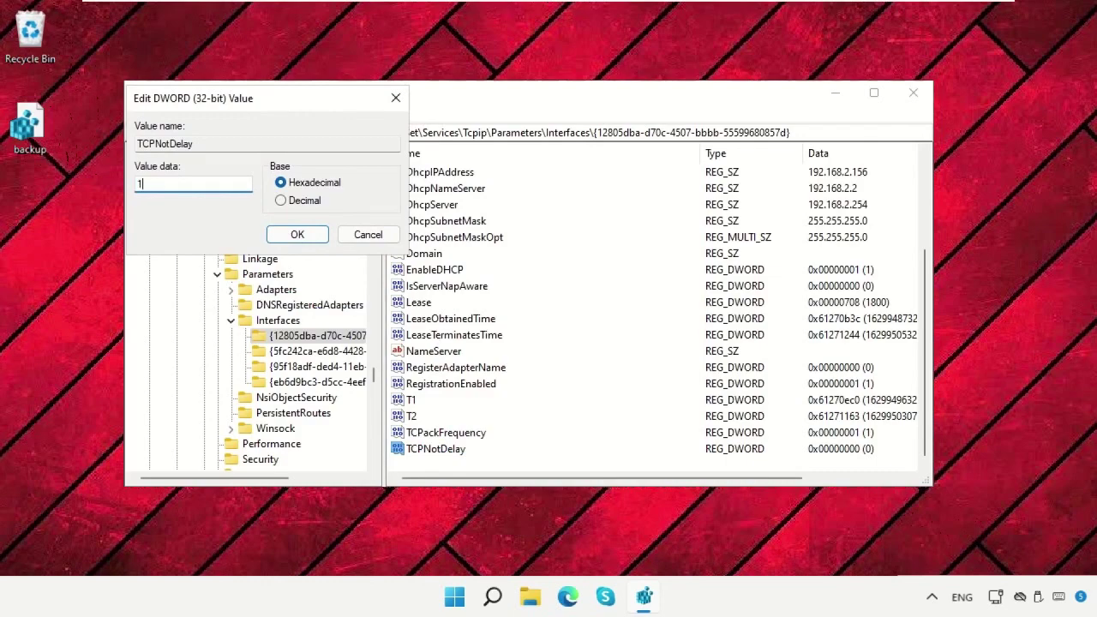
{"action": "left_click", "coordinate": [288, 230]}
Collapse the Tcpip key and its parent keys up through the whole HKEY_LOCAL_MACHINE branch.
{"action": "left_click", "coordinate": [206, 243]}
{"action": "scroll", "coordinate": [212, 239], "scroll_direction": "up", "scroll_amount": 20}
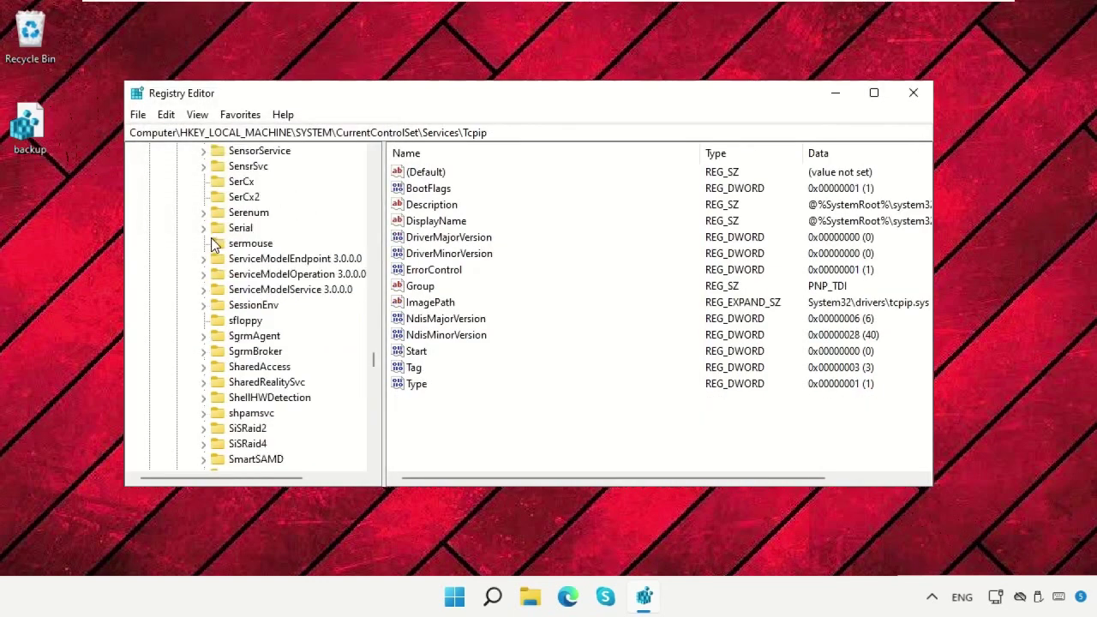
{"action": "key", "text": "Left"}
{"action": "key", "text": "Left"}
{"action": "key", "text": "Left"}
{"action": "key", "text": "Left"}
{"action": "key", "text": "Left"}
{"action": "key", "text": "Left"}
{"action": "key", "text": "Left"}
{"action": "key", "text": "Left"}
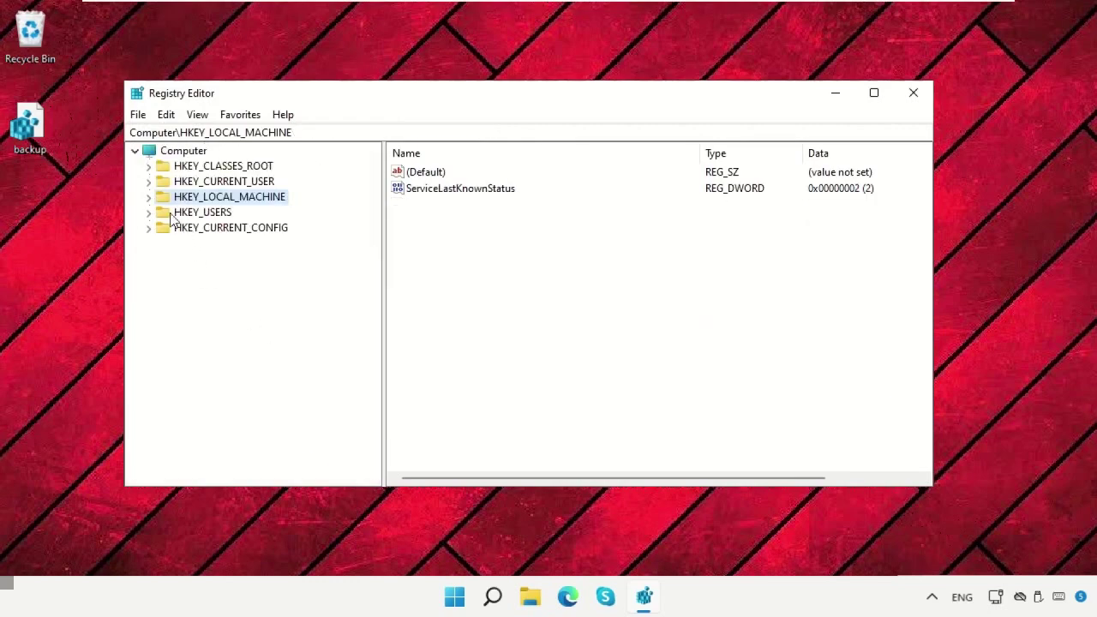
Expand HKEY_LOCAL_MACHINE\SOFTWARE\Microsoft and select its MSMQ key.
{"action": "left_click", "coordinate": [149, 197]}
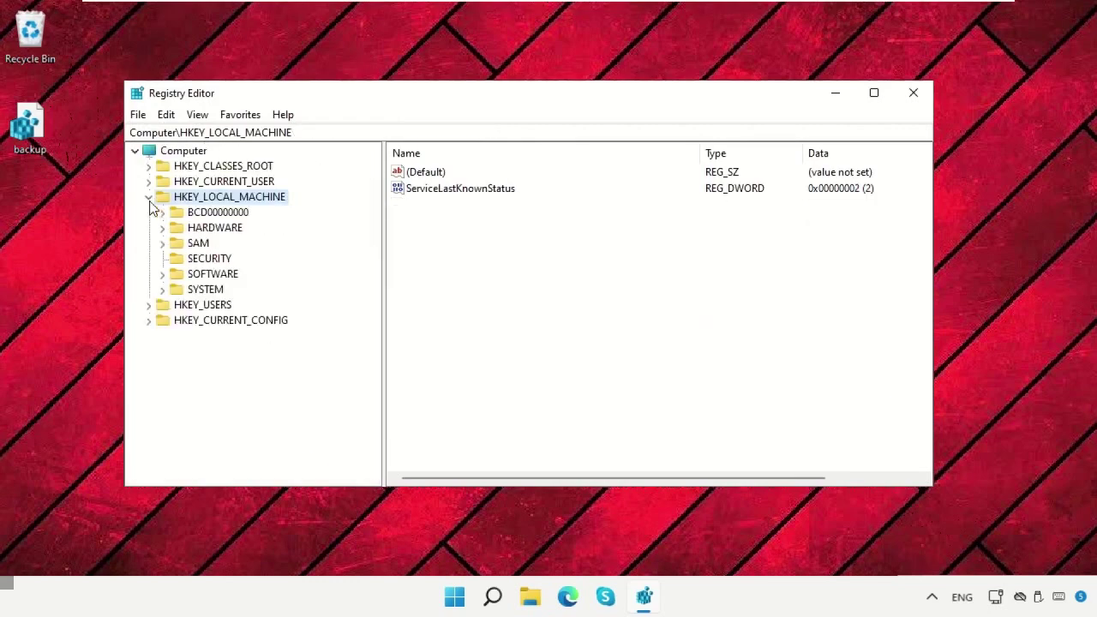
{"action": "left_click", "coordinate": [203, 277]}
{"action": "left_click", "coordinate": [162, 274]}
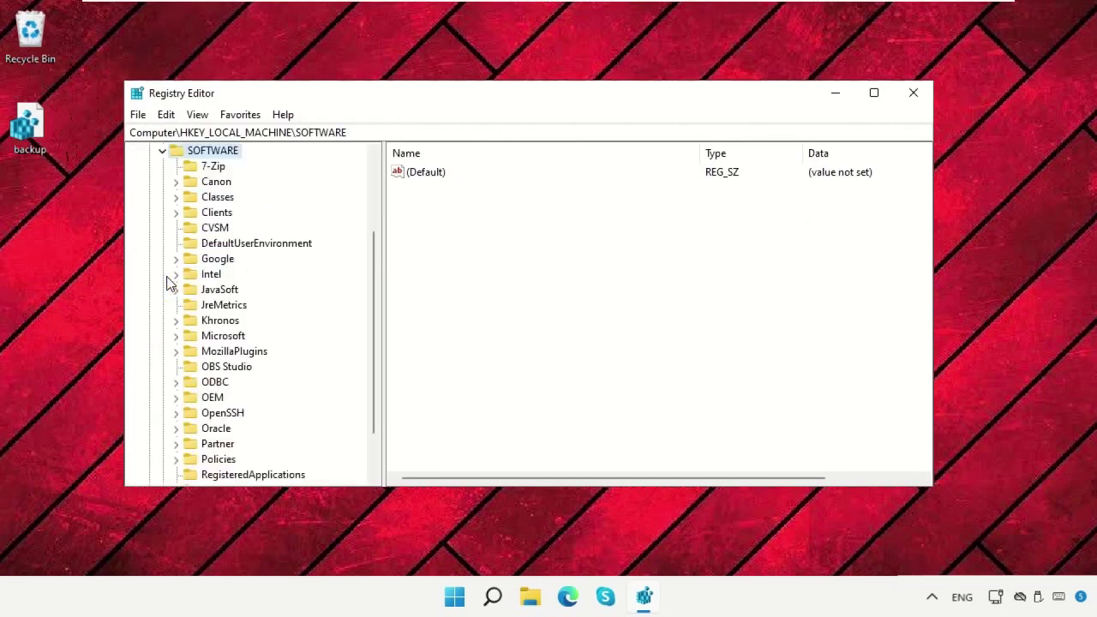
{"action": "left_click", "coordinate": [192, 336]}
{"action": "left_click", "coordinate": [176, 336]}
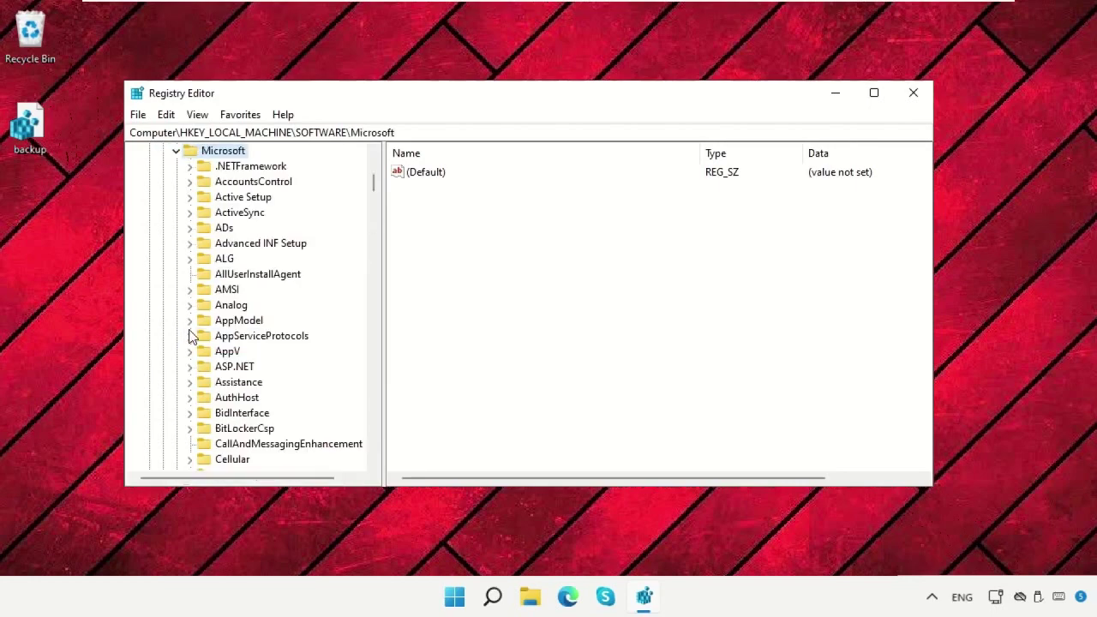
{"action": "scroll", "coordinate": [265, 329], "scroll_direction": "down", "scroll_amount": 20}
{"action": "scroll", "coordinate": [323, 367], "scroll_direction": "down", "scroll_amount": 10}
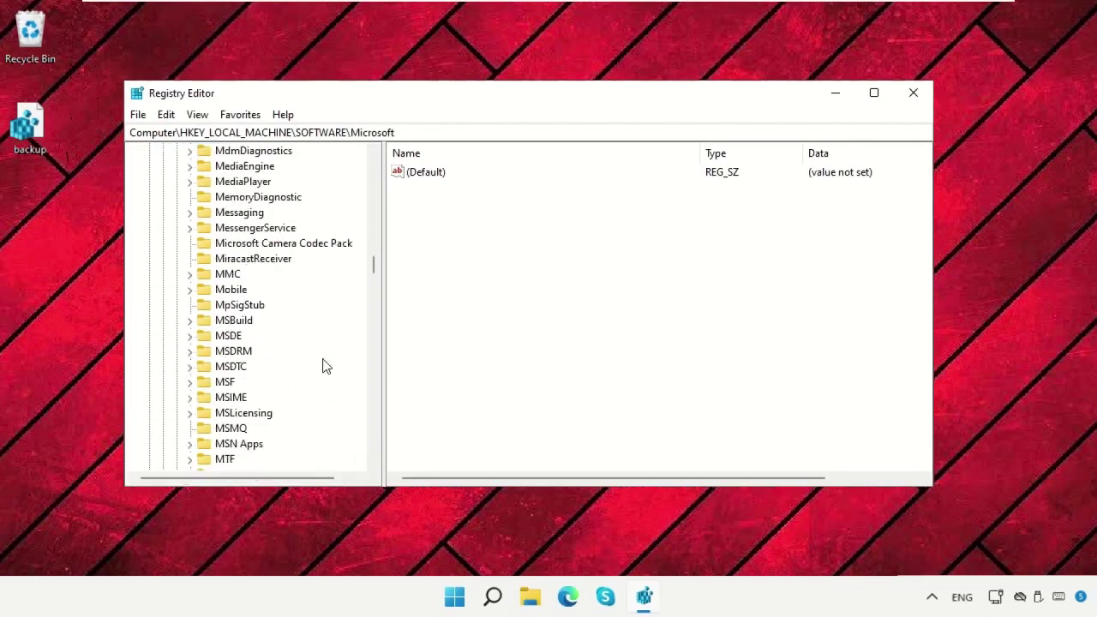
{"action": "left_click", "coordinate": [231, 383]}
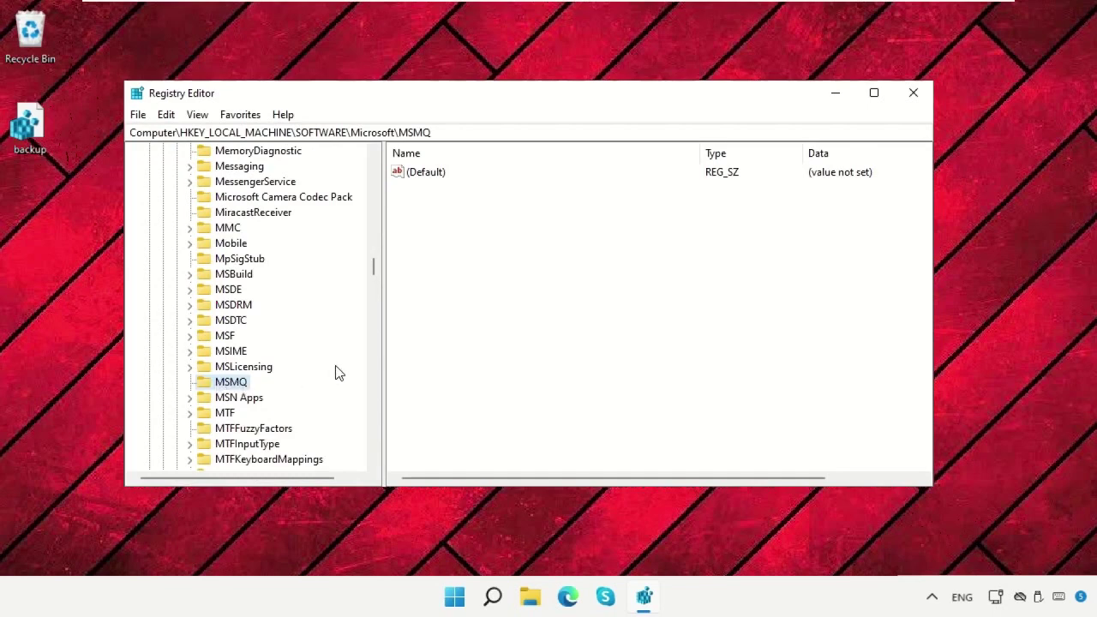
Add a new key named MSMQ under HKEY_LOCAL_MACHINE\SOFTWARE\Microsoft.
{"action": "scroll", "coordinate": [336, 370], "scroll_direction": "up", "scroll_amount": 20}
{"action": "scroll", "coordinate": [338, 368], "scroll_direction": "up", "scroll_amount": 10}
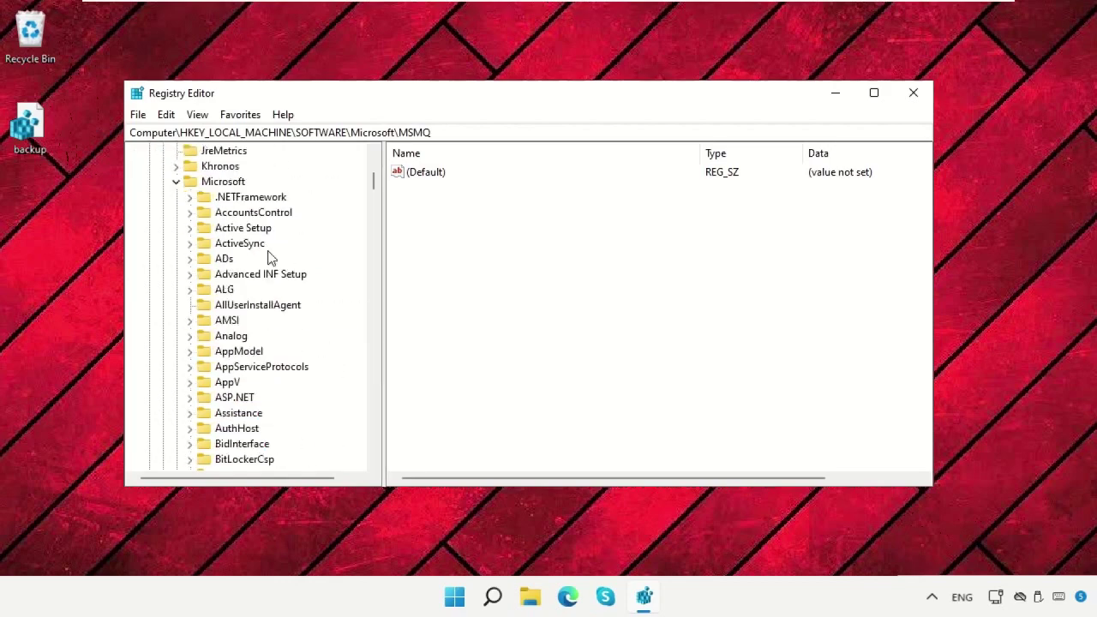
{"action": "left_click", "coordinate": [221, 183]}
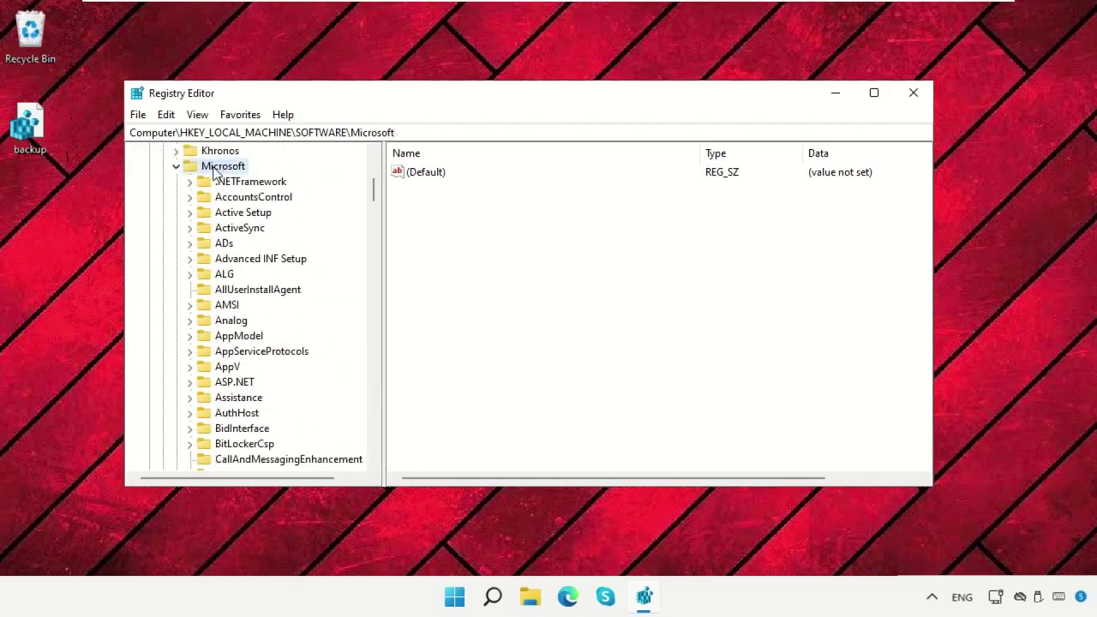
{"action": "right_click", "coordinate": [221, 168]}
{"action": "mouse_move", "coordinate": [275, 199]}
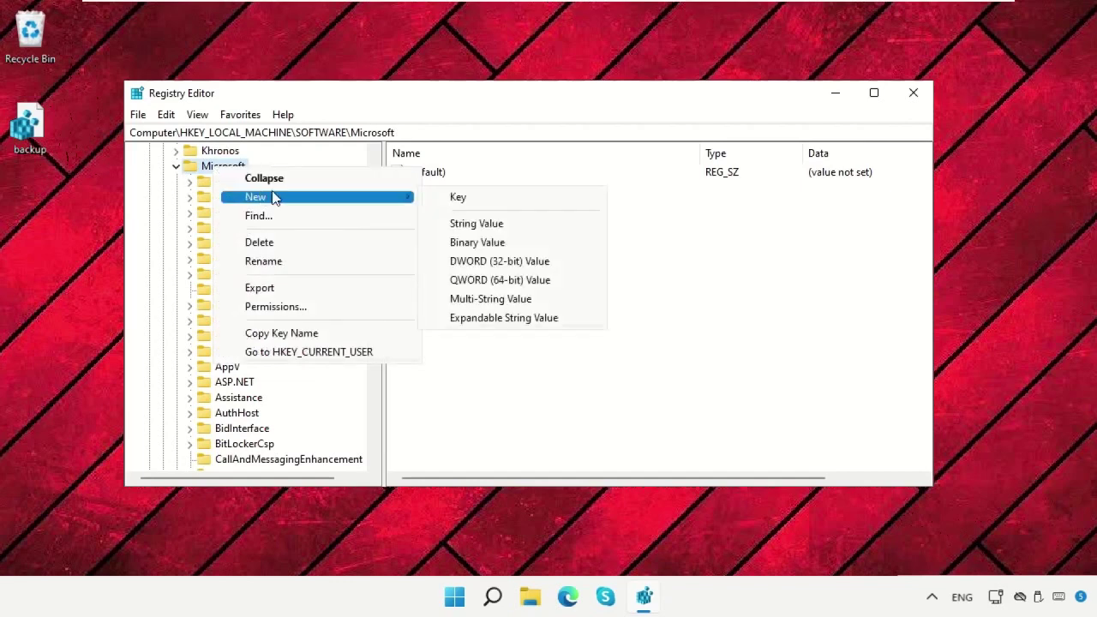
{"action": "left_click", "coordinate": [529, 202]}
{"action": "type", "text": "MSMQ"}
{"action": "key", "text": "Return"}
Add a DWORD (32-bit) value named TCPNotDelay to the MSMQ key.
{"action": "right_click", "coordinate": [529, 279]}
{"action": "mouse_move", "coordinate": [569, 284]}
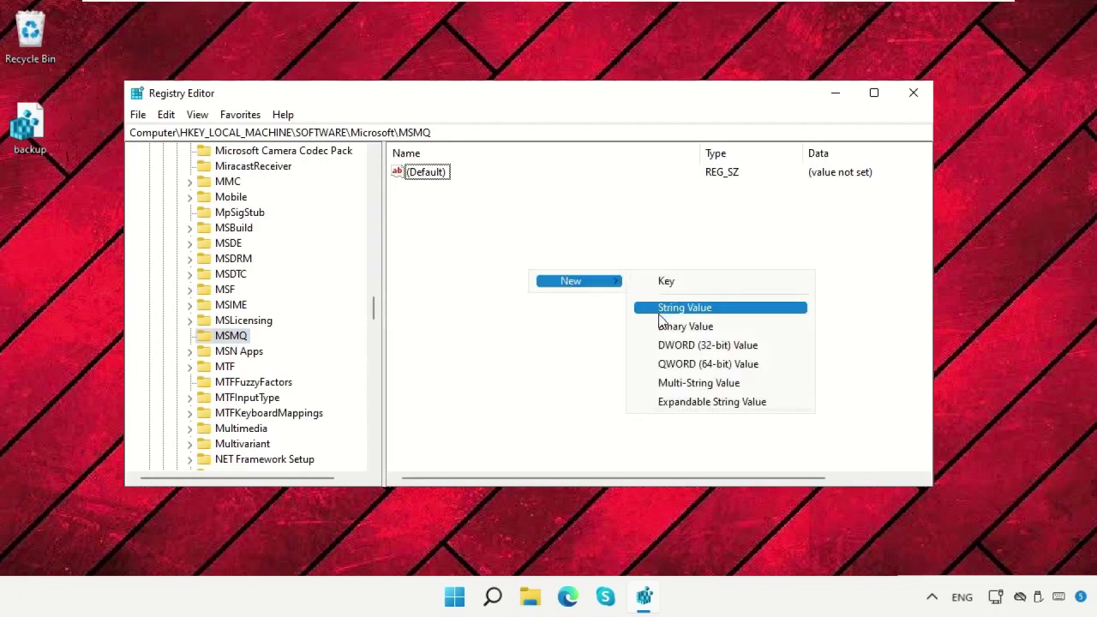
{"action": "left_click", "coordinate": [662, 345]}
{"action": "type", "text": "TCPNotDelay"}
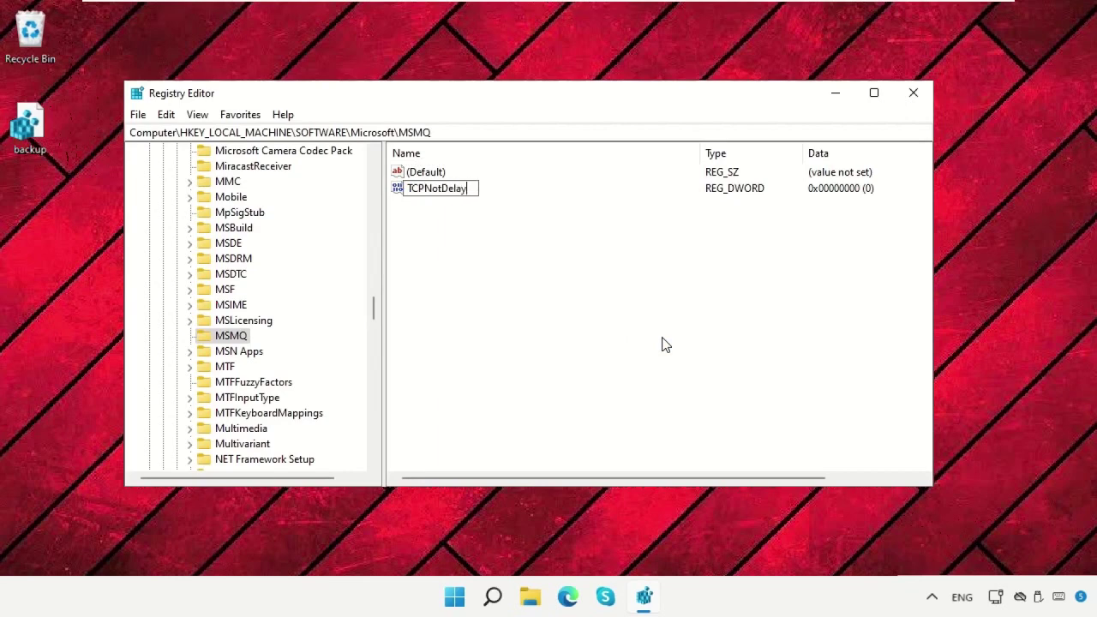
{"action": "key", "text": "Return"}
Set the value data of TCPNotDelay in the MSMQ key to hexadecimal 1.
{"action": "right_click", "coordinate": [444, 196]}
{"action": "left_click", "coordinate": [469, 200]}
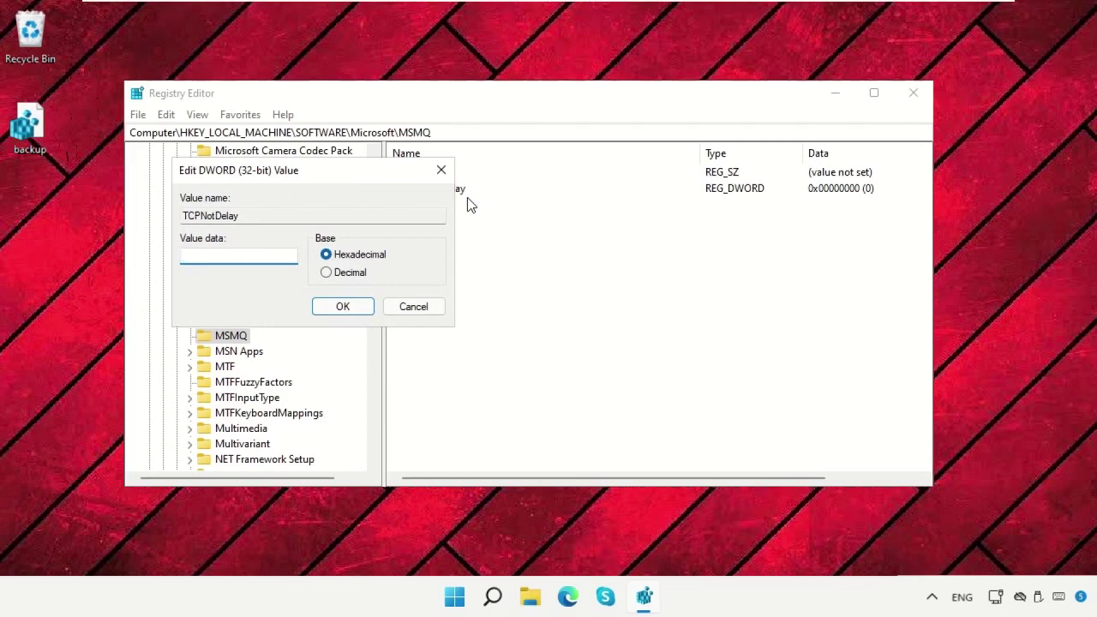
{"action": "type", "text": "1"}
{"action": "left_click", "coordinate": [361, 308]}
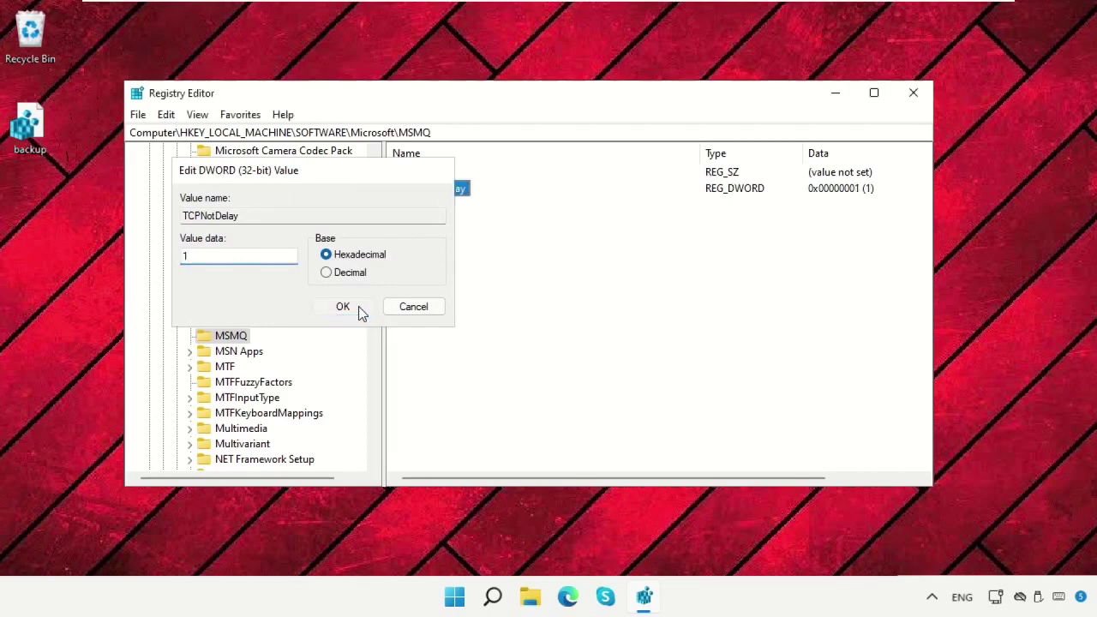
Create a subkey named Parameters under the MSMQ key.
{"action": "right_click", "coordinate": [207, 335]}
{"action": "mouse_move", "coordinate": [351, 367]}
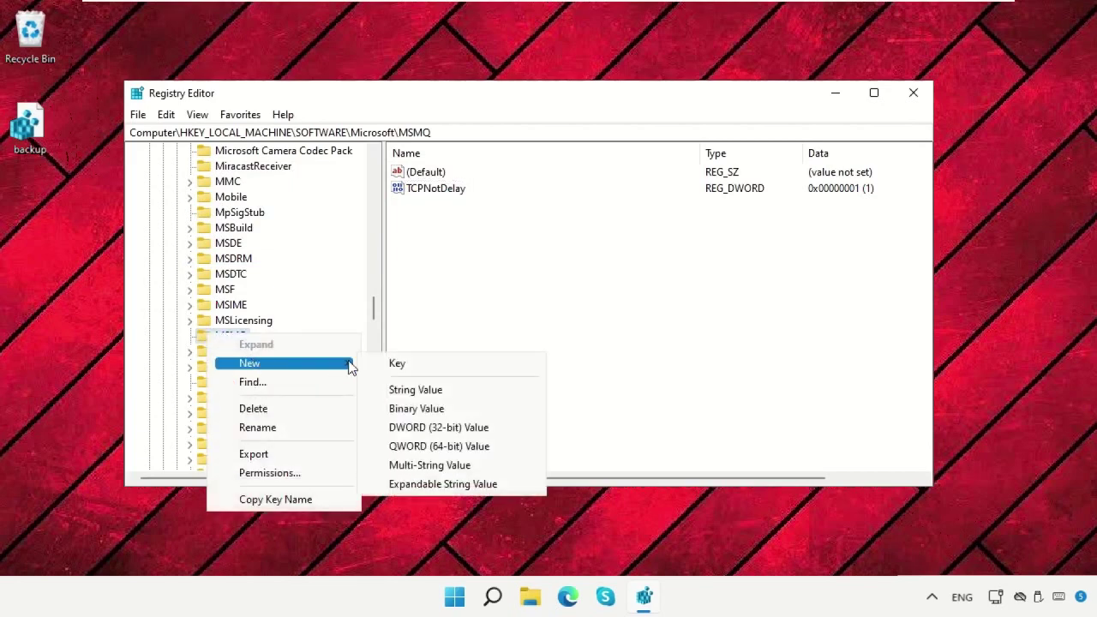
{"action": "left_click", "coordinate": [454, 365]}
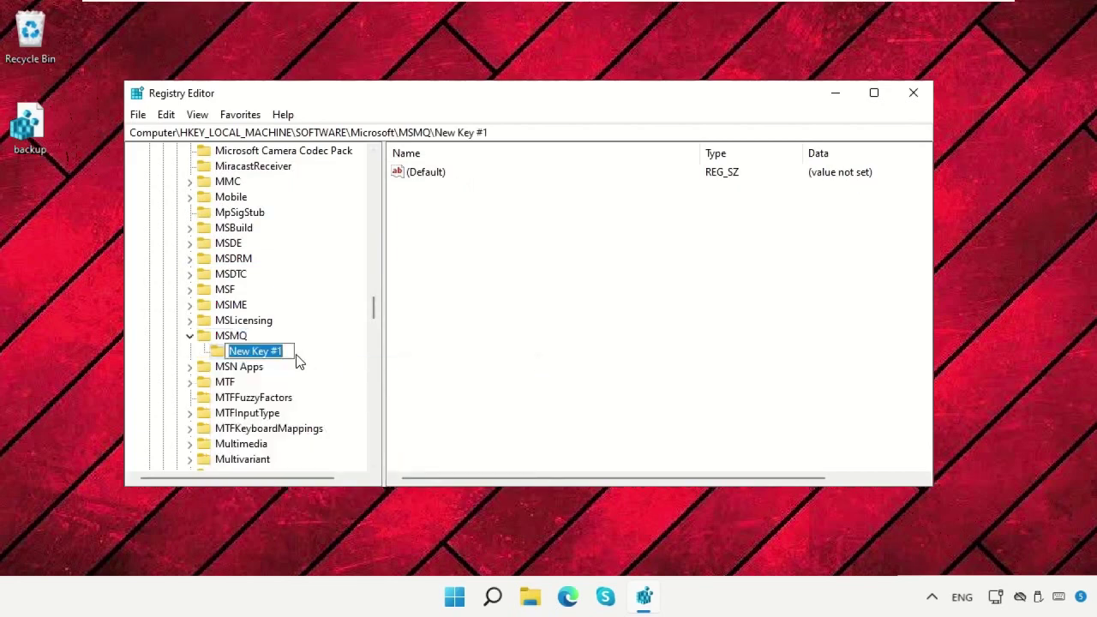
{"action": "key", "text": "BackSpace"}
{"action": "type", "text": "Parameters"}
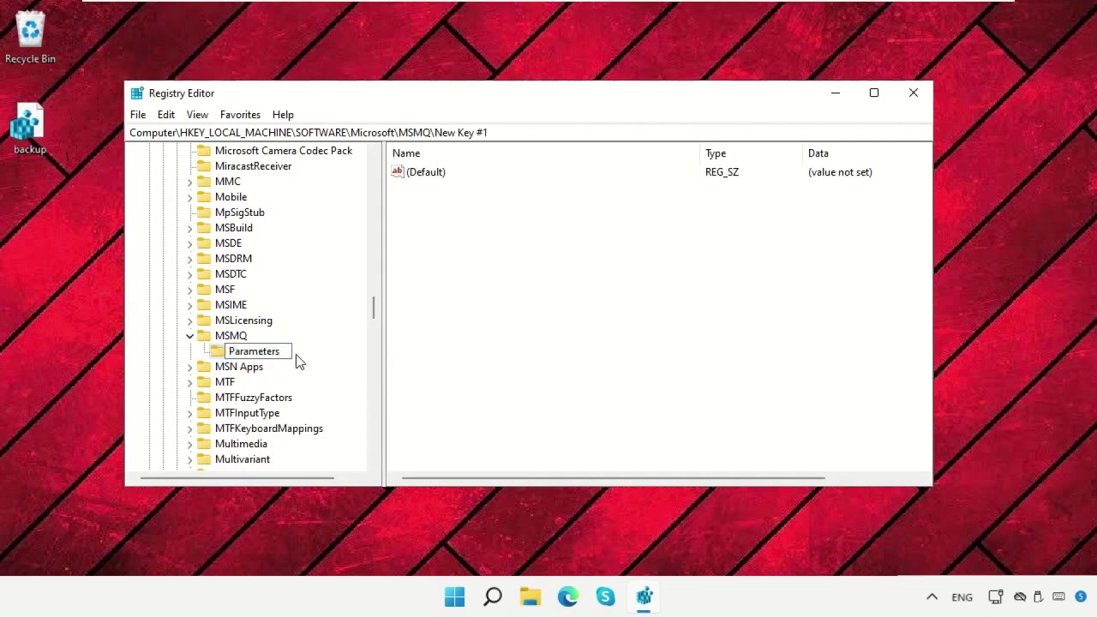
{"action": "key", "text": "Return"}
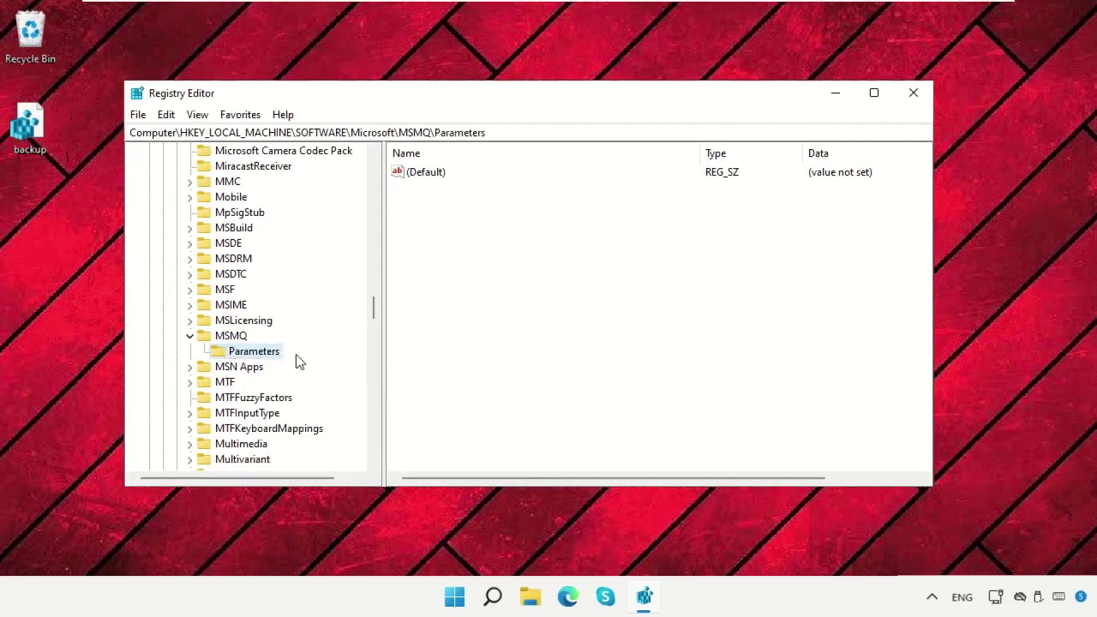
Add a DWORD (32-bit) value named TCPNotDelay to the MSMQ\Parameters key.
{"action": "left_click", "coordinate": [264, 352]}
{"action": "left_click", "coordinate": [576, 324]}
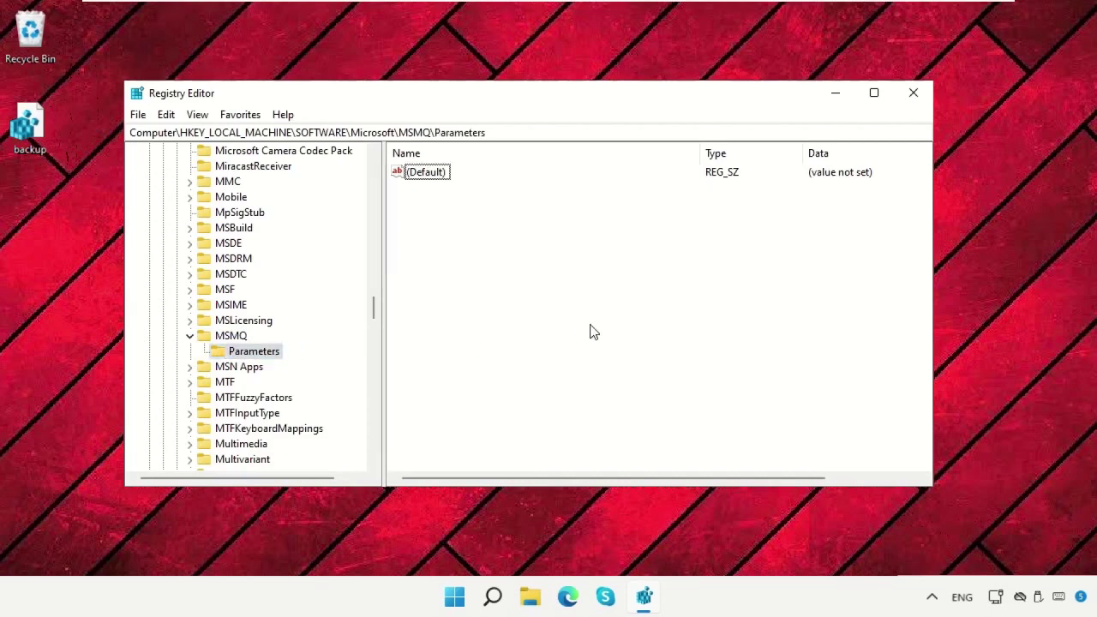
{"action": "right_click", "coordinate": [635, 324]}
{"action": "mouse_move", "coordinate": [659, 329]}
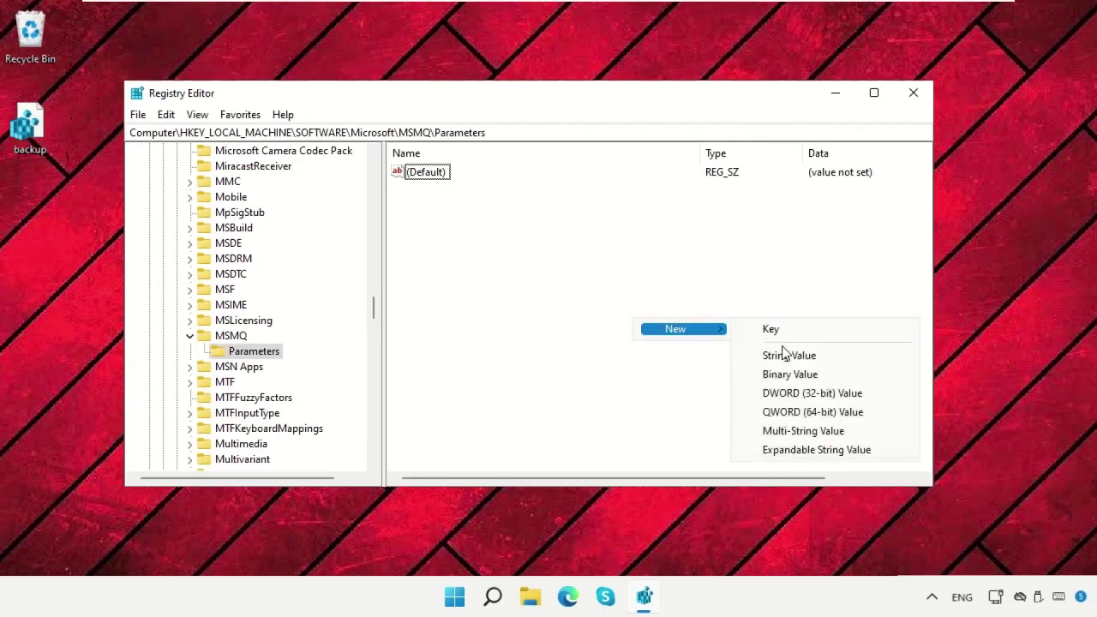
{"action": "left_click", "coordinate": [791, 393]}
{"action": "type", "text": "TCPNotDelay"}
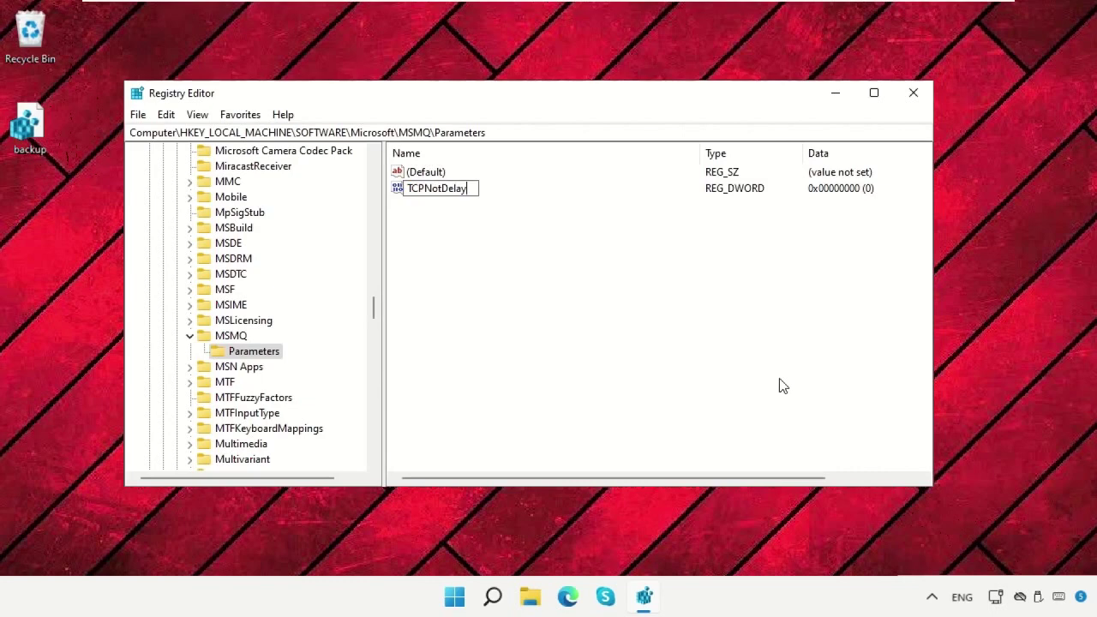
{"action": "key", "text": "Return"}
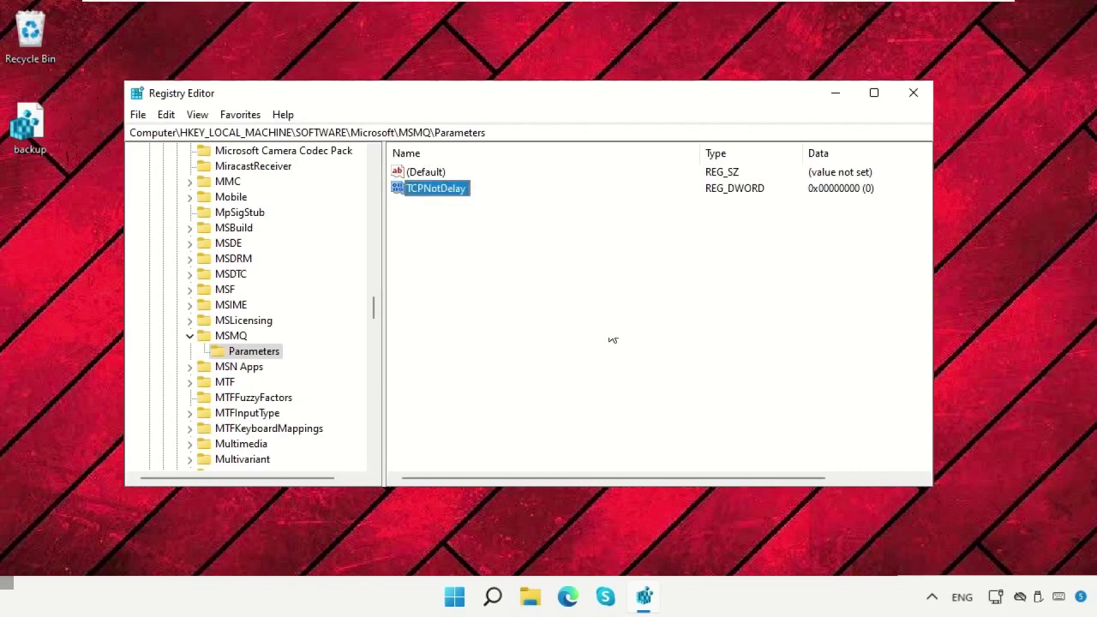
Set the value data of TCPNotDelay in the Parameters key to hexadecimal 1 and close the Registry Editor.
{"action": "right_click", "coordinate": [431, 199]}
{"action": "left_click", "coordinate": [454, 200]}
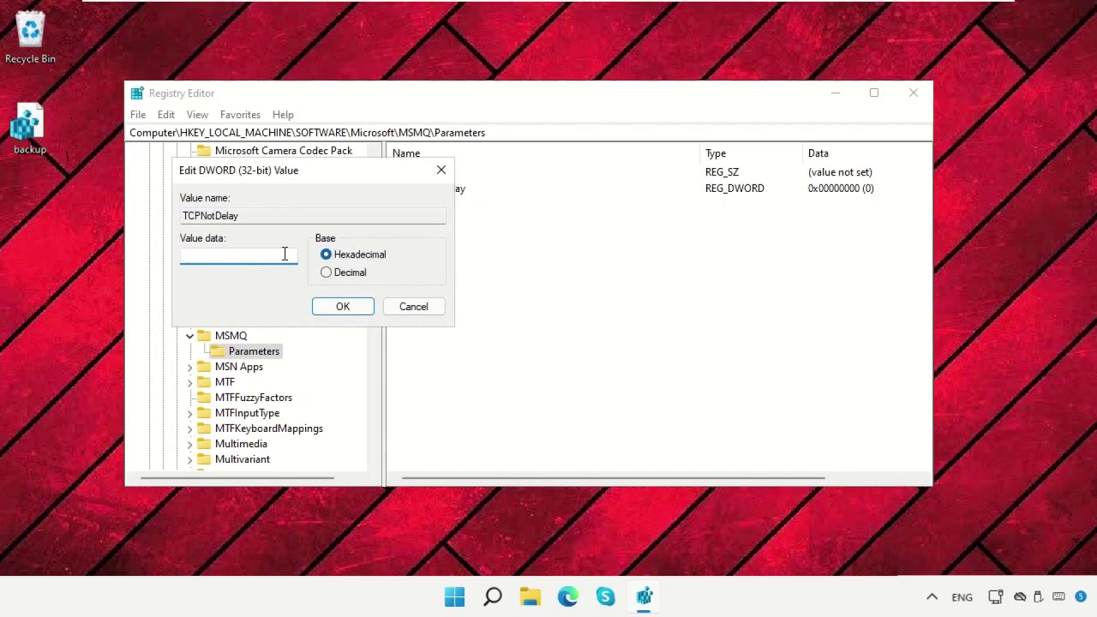
{"action": "left_click", "coordinate": [341, 306]}
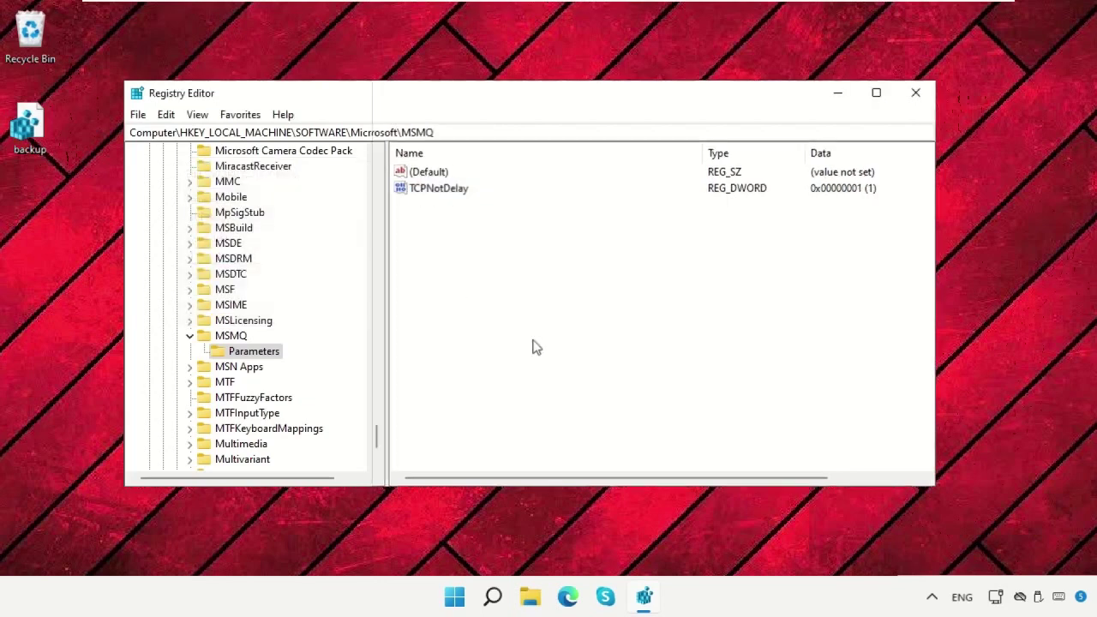
{"action": "left_click", "coordinate": [915, 94]}
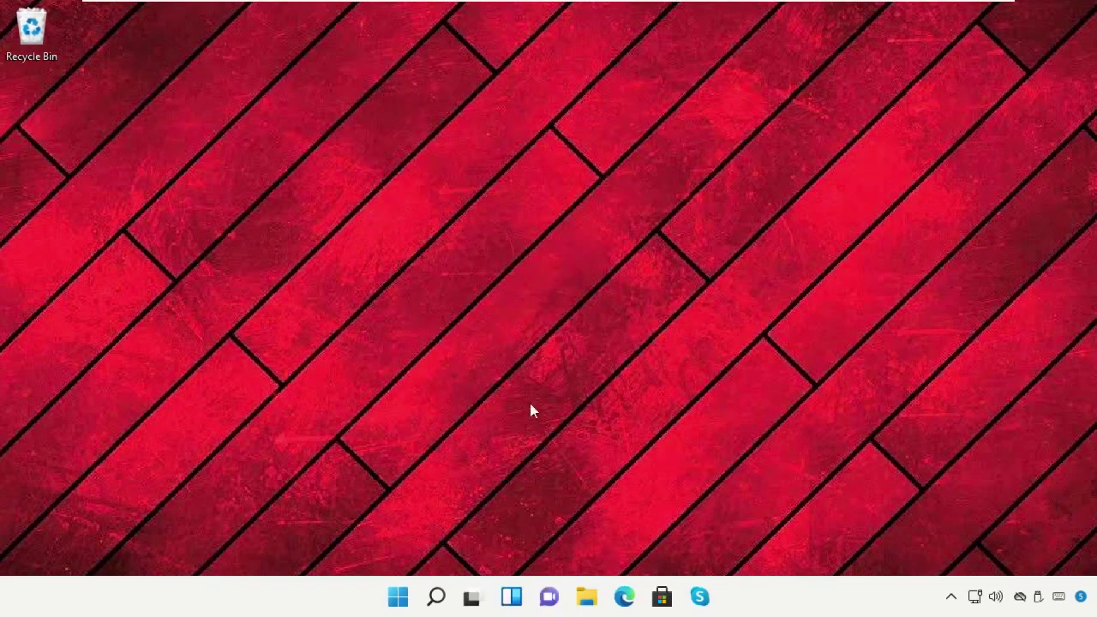
Restart the computer to apply the registry changes.
{"action": "left_click", "coordinate": [397, 597]}
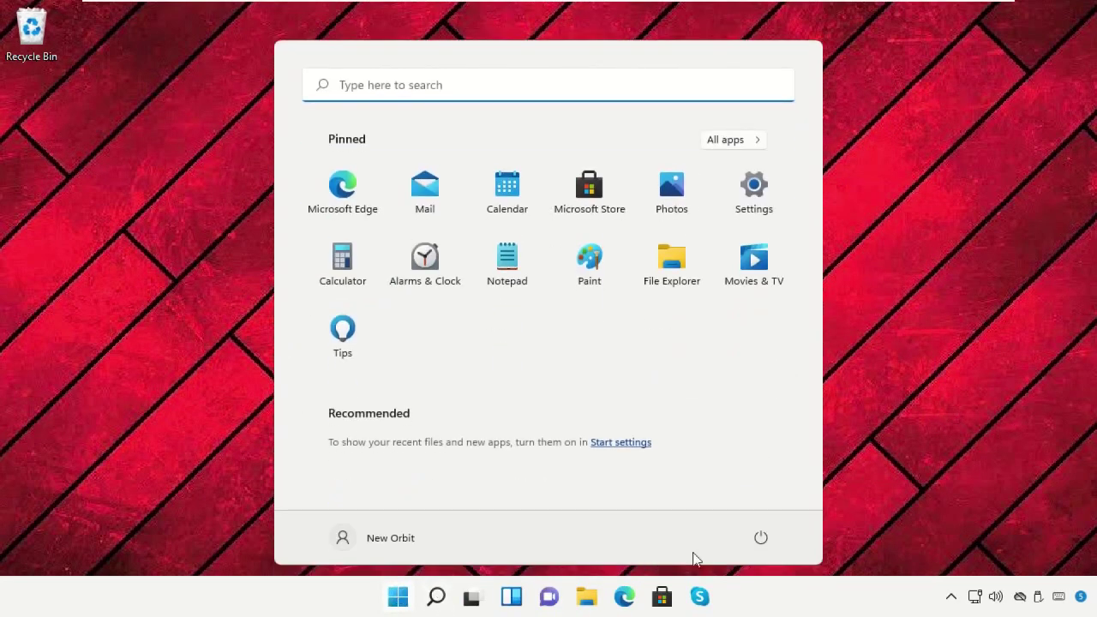
{"action": "left_click", "coordinate": [765, 539]}
{"action": "left_click", "coordinate": [763, 502]}
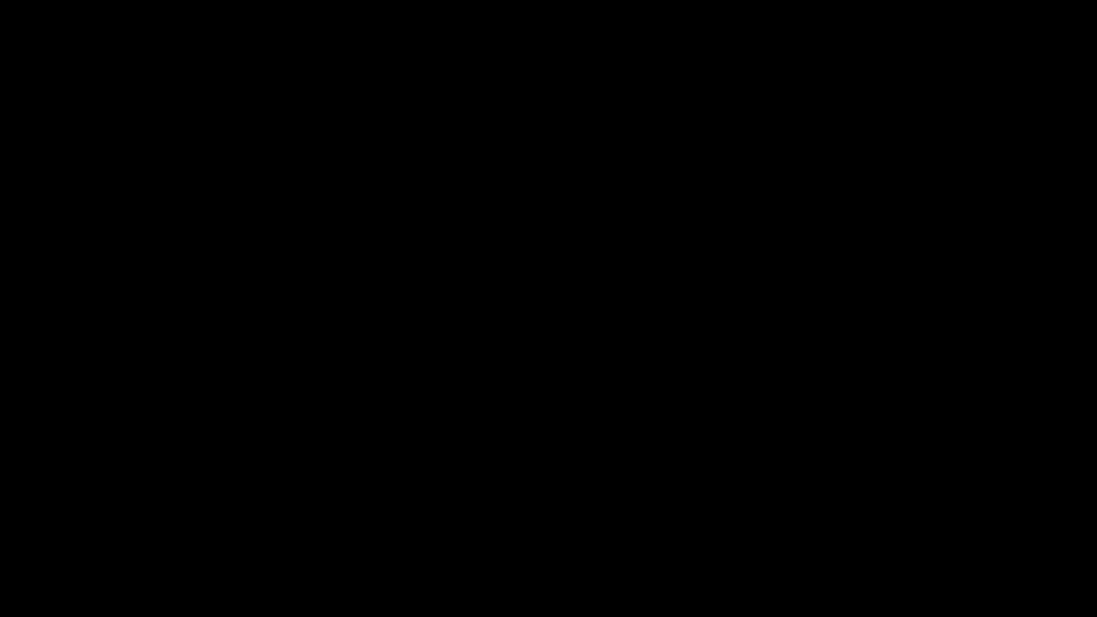